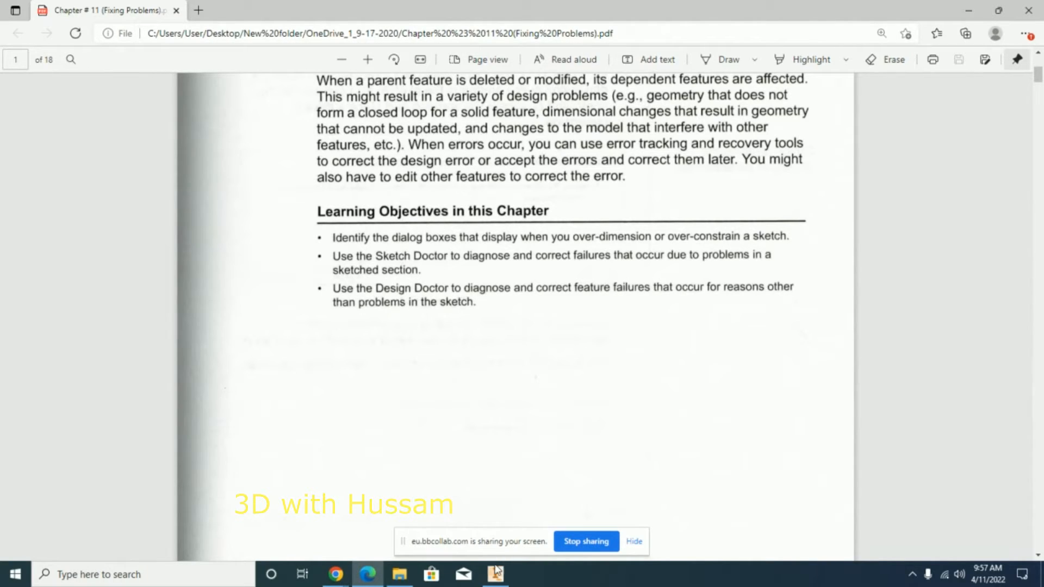
Step: Switch to Autodesk Inventor and start a new 2D sketch on the XY plane of the part
left_click(496, 572)
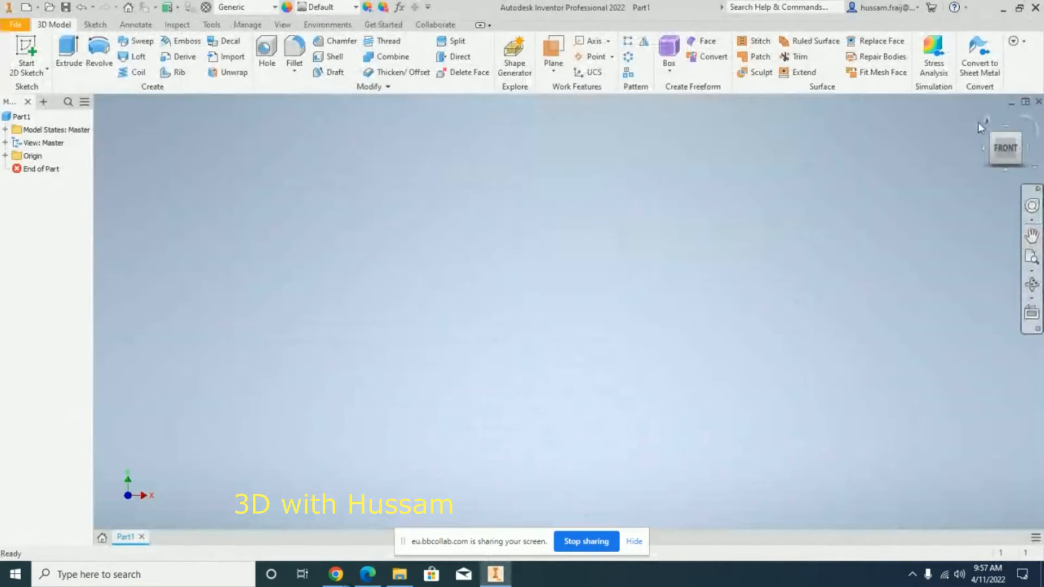
left_click(987, 120)
left_click(26, 70)
left_click(56, 97)
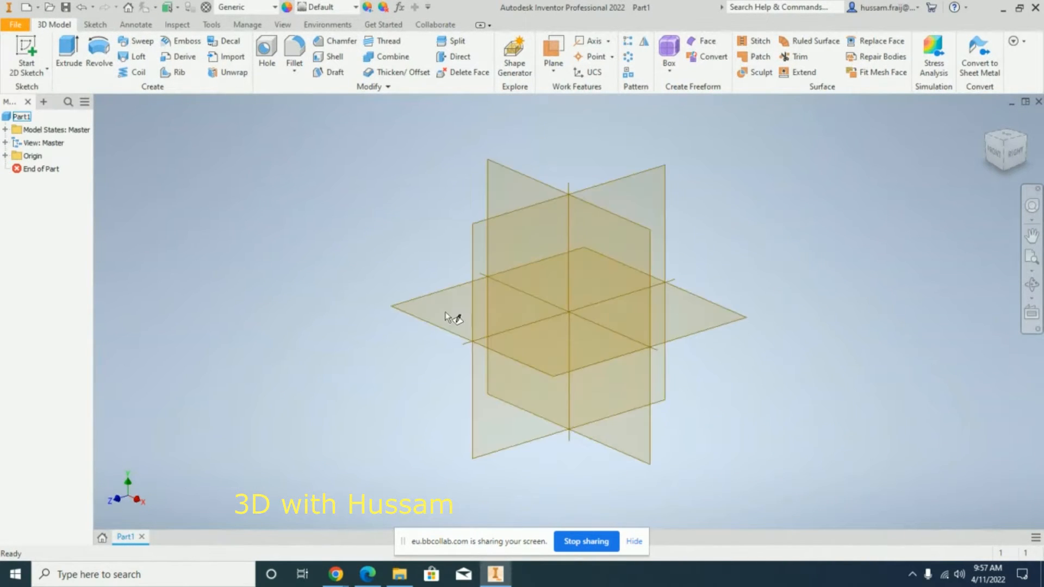
left_click(411, 145)
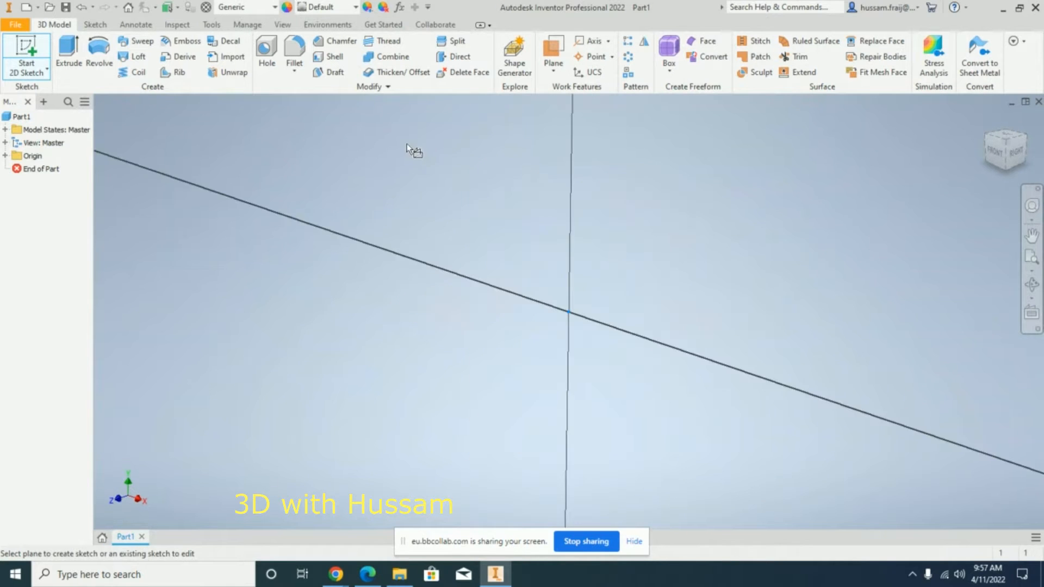
Step: Sketch a slanted four-line outline about 28 mm wide and 15 mm tall, leaving a tiny gap at its upper-left corner
left_click(68, 55)
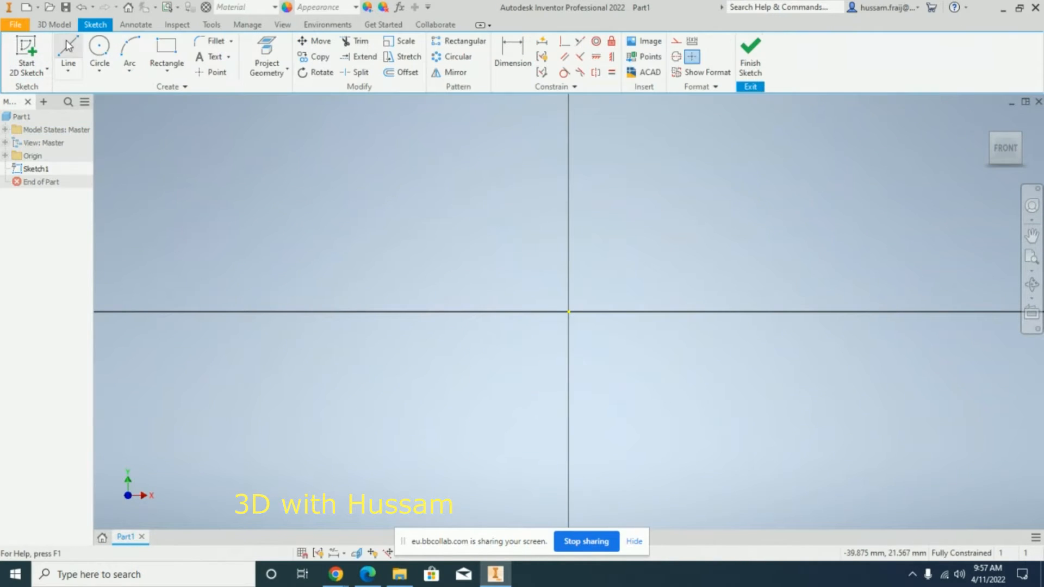
left_click(359, 238)
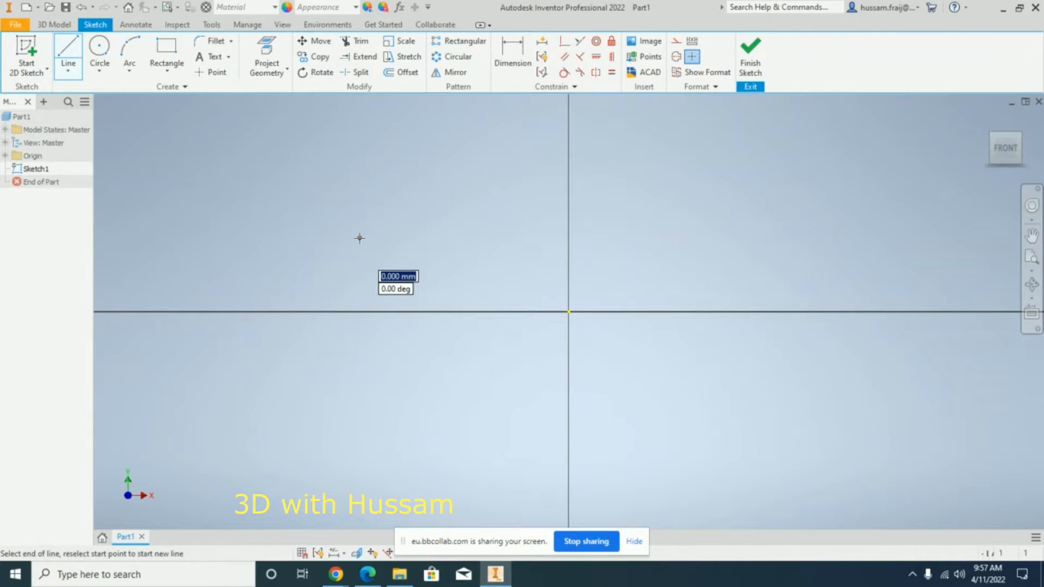
left_click(718, 238)
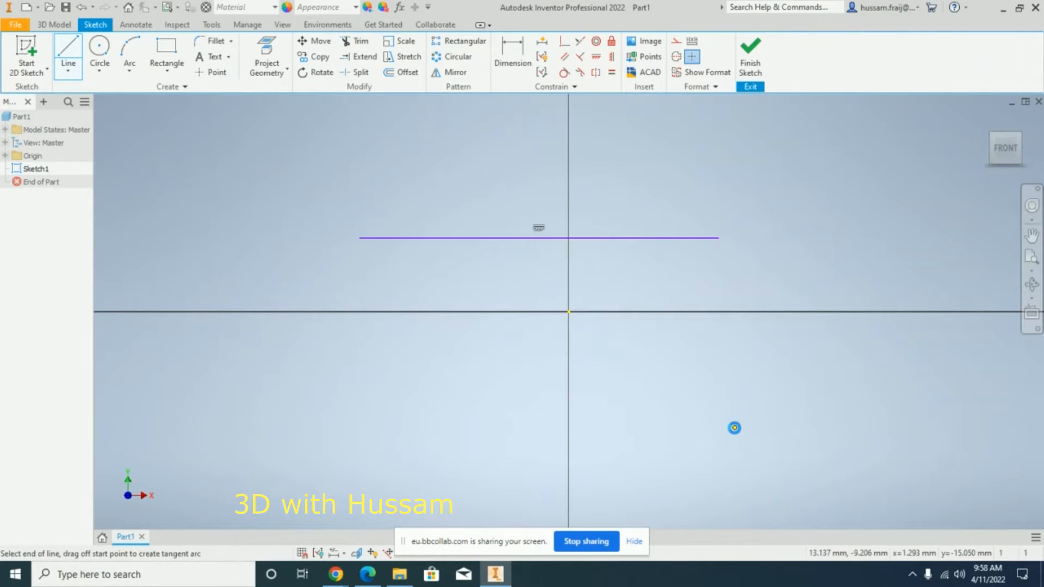
left_click(735, 428)
left_click(388, 428)
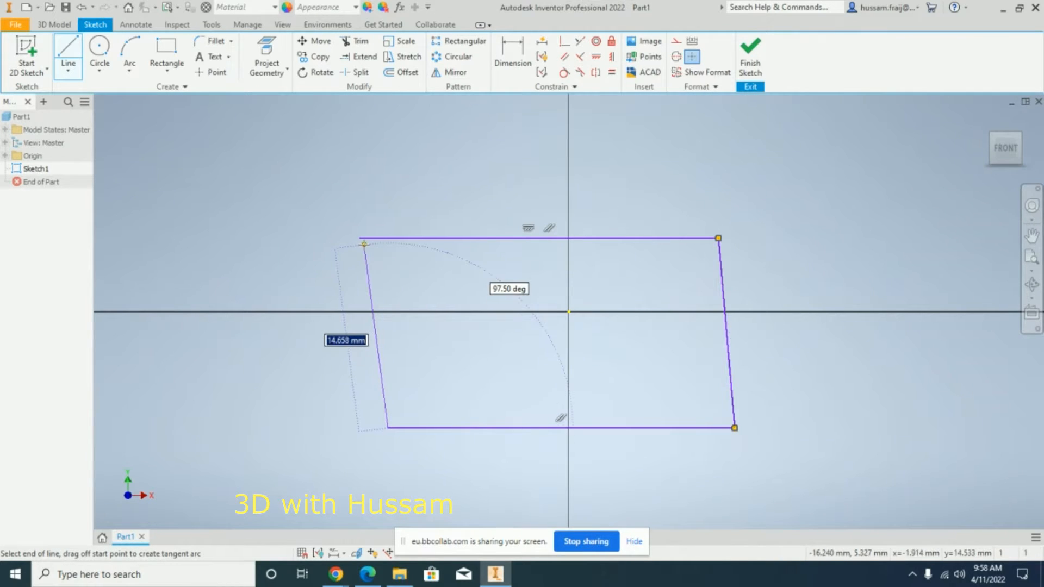
left_click(364, 244)
key("Escape")
Step: Dimension the vertical distance between the upper and lower horizontal lines, accepting the measured value
scroll(380, 234, "down", 2)
scroll(354, 250, "up", 8)
left_click_drag(233, 343, 182, 261)
scroll(239, 251, "down", 3)
scroll(385, 269, "up", 3)
left_click(512, 55)
scroll(344, 190, "down", 3)
scroll(329, 201, "up", 5)
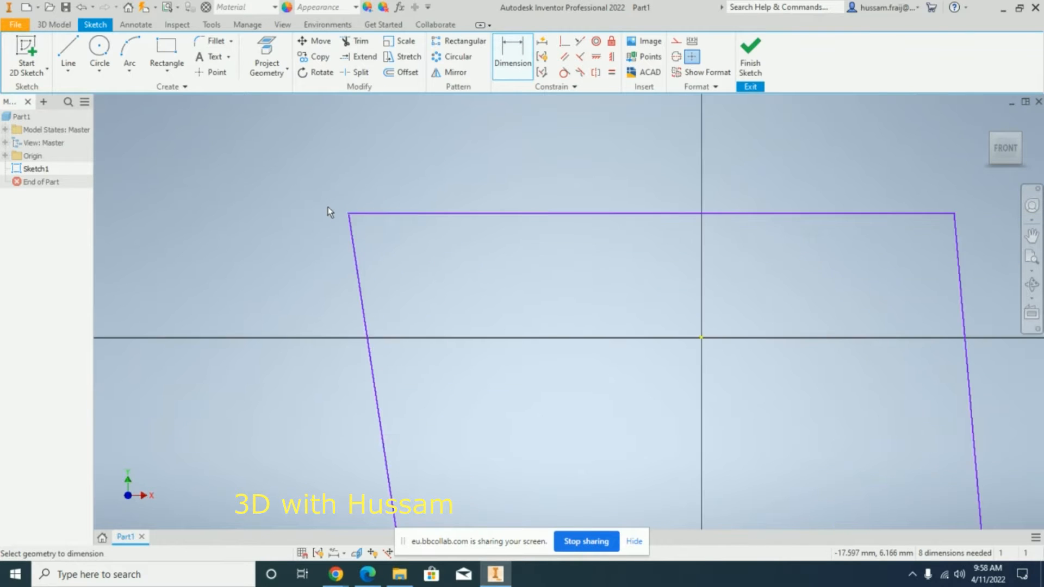
left_click(534, 210)
left_click(636, 401)
left_click(801, 318)
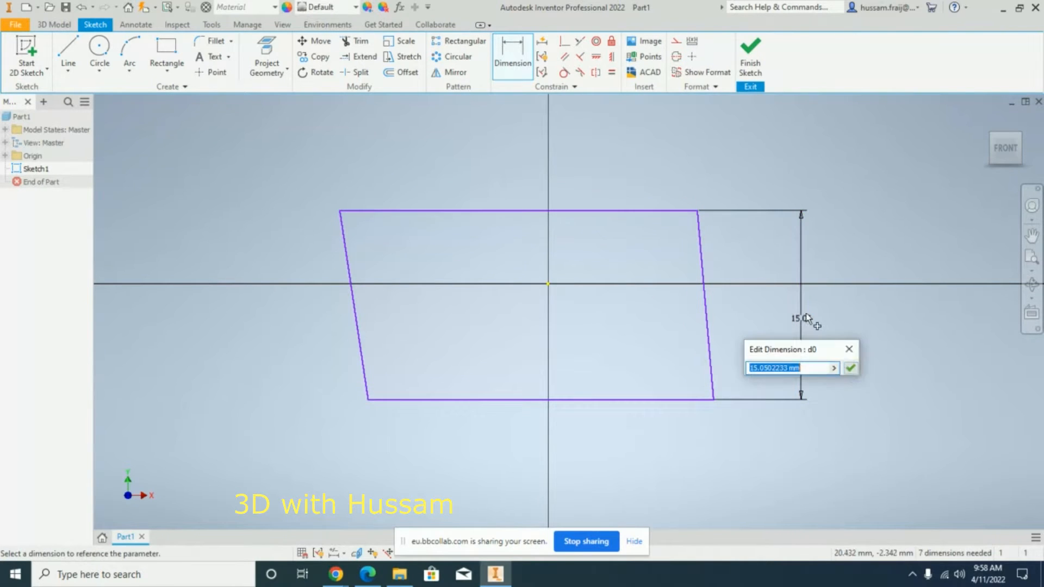
left_click(848, 367)
Step: Try to add a duplicate height dimension on the opposite side of the outline and dismiss the message
left_click(515, 66)
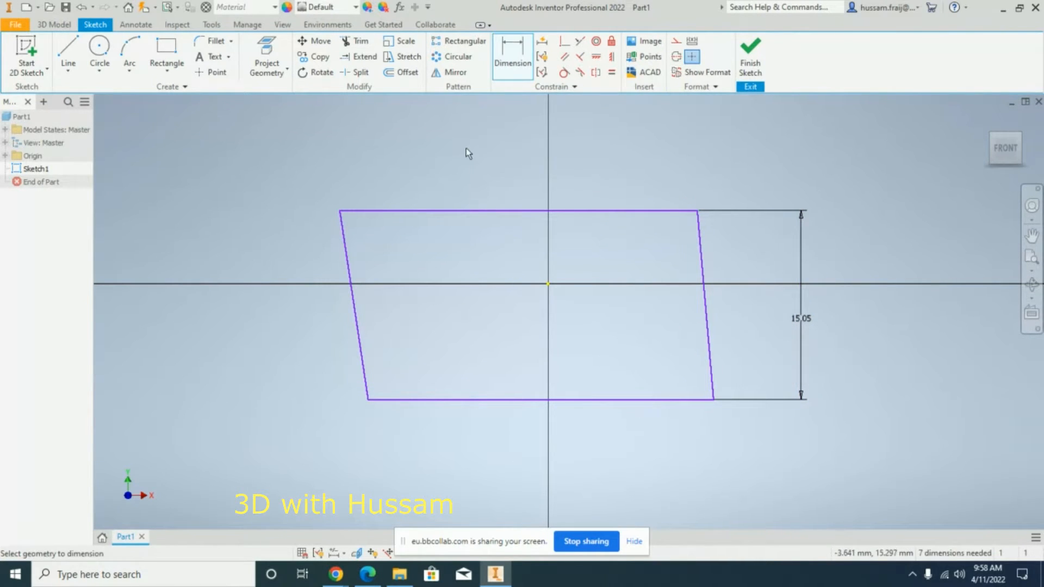
left_click(438, 211)
left_click(424, 402)
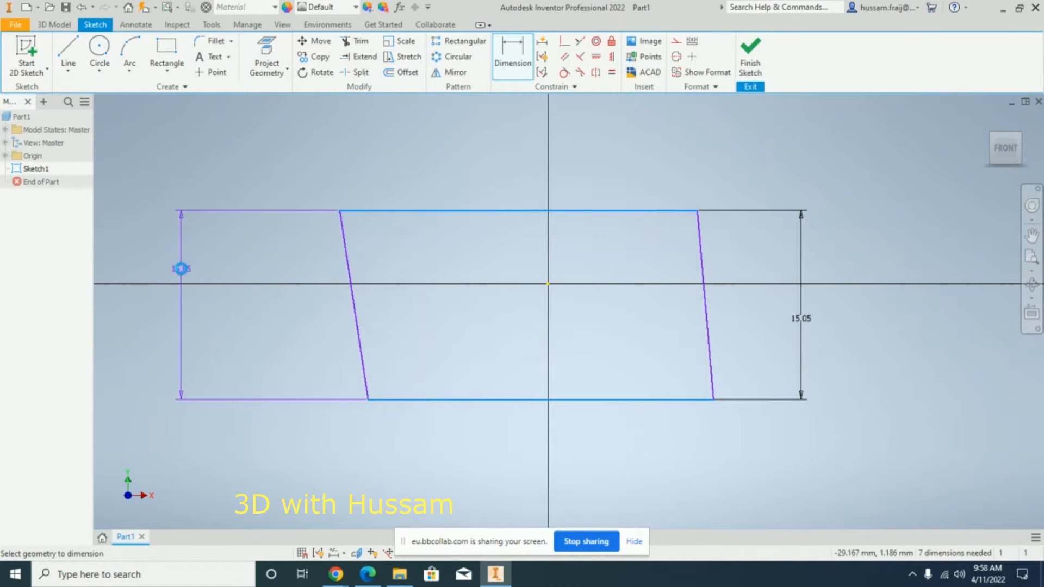
left_click(183, 268)
left_click_drag(268, 48, 401, 98)
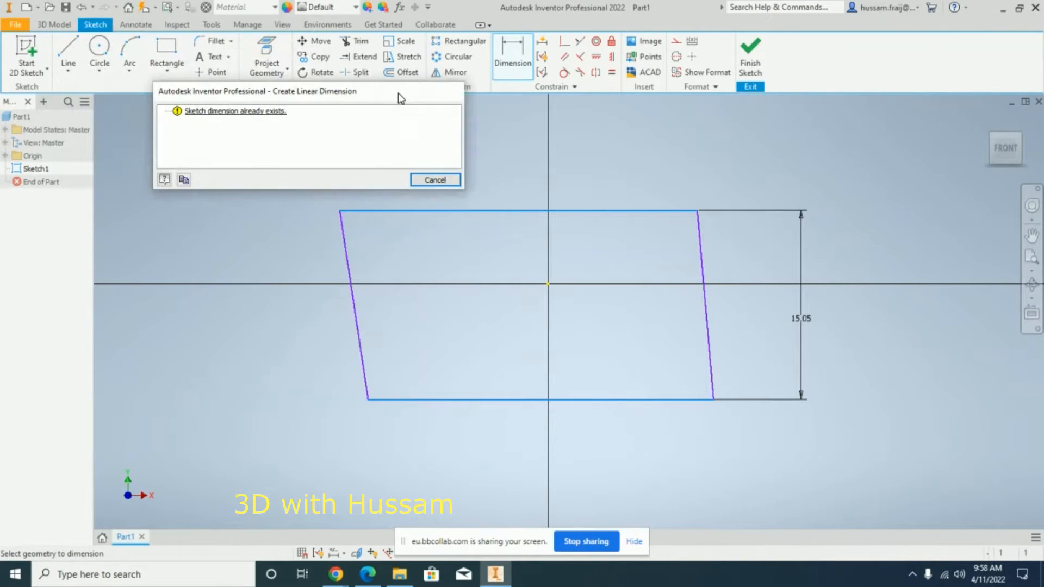
left_click(262, 116)
left_click(184, 179)
left_click_drag(207, 93, 235, 127)
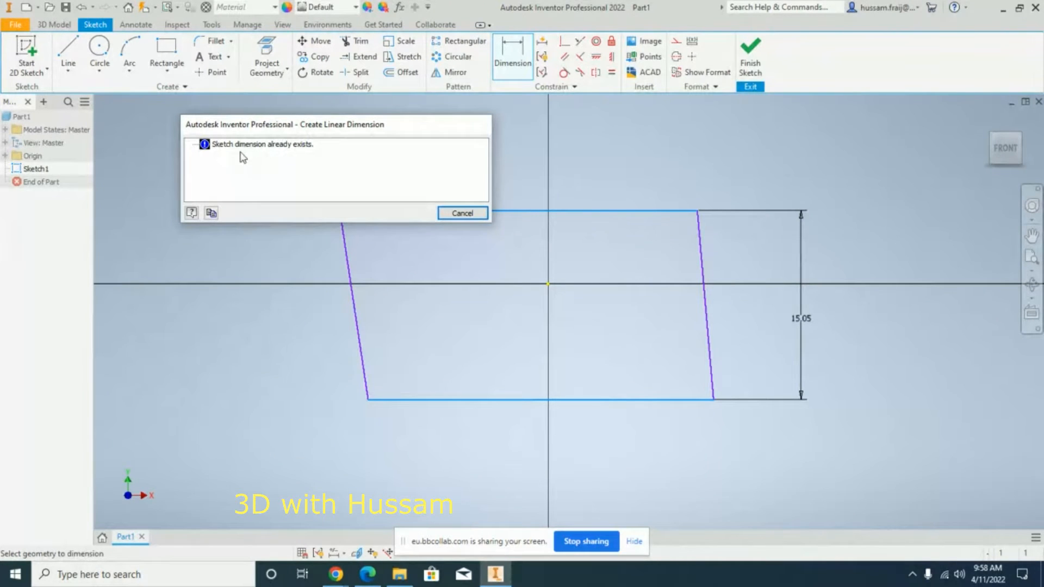
left_click(452, 213)
Step: Try once more to dimension the distance between the two horizontal lines a second time
left_click(501, 65)
left_click(405, 211)
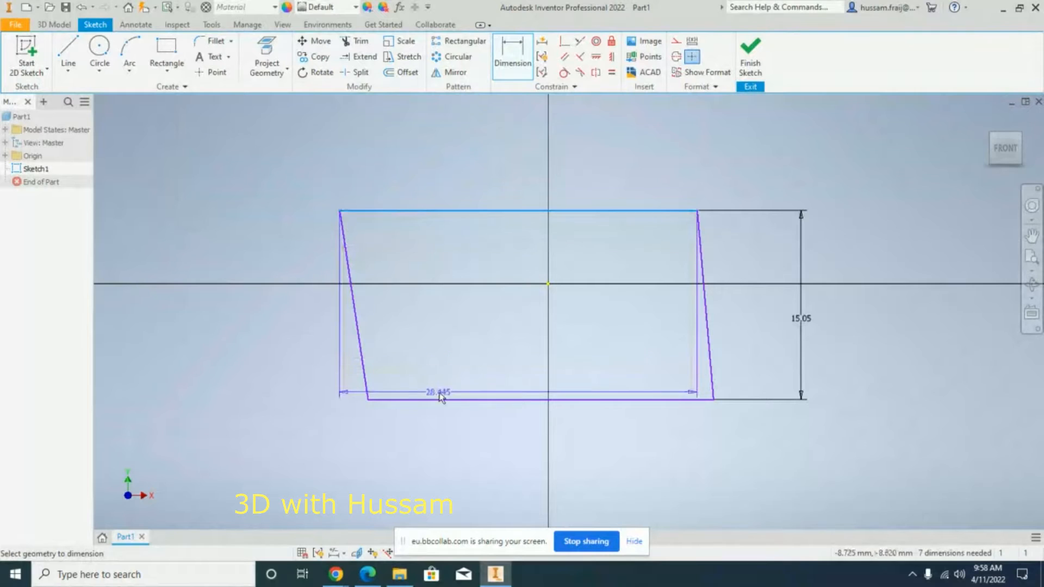
left_click(438, 400)
left_click(234, 252)
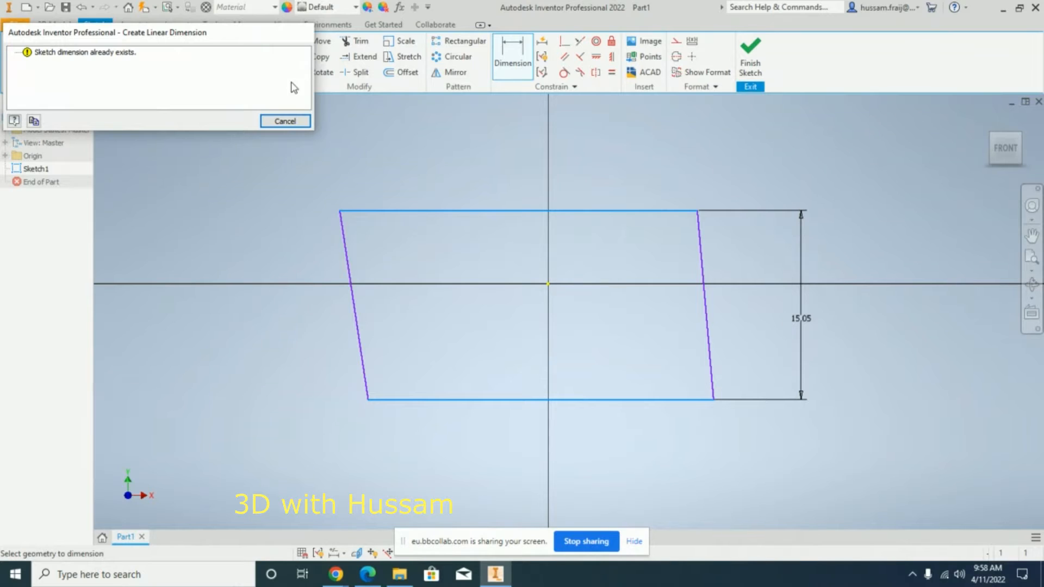
left_click(285, 121)
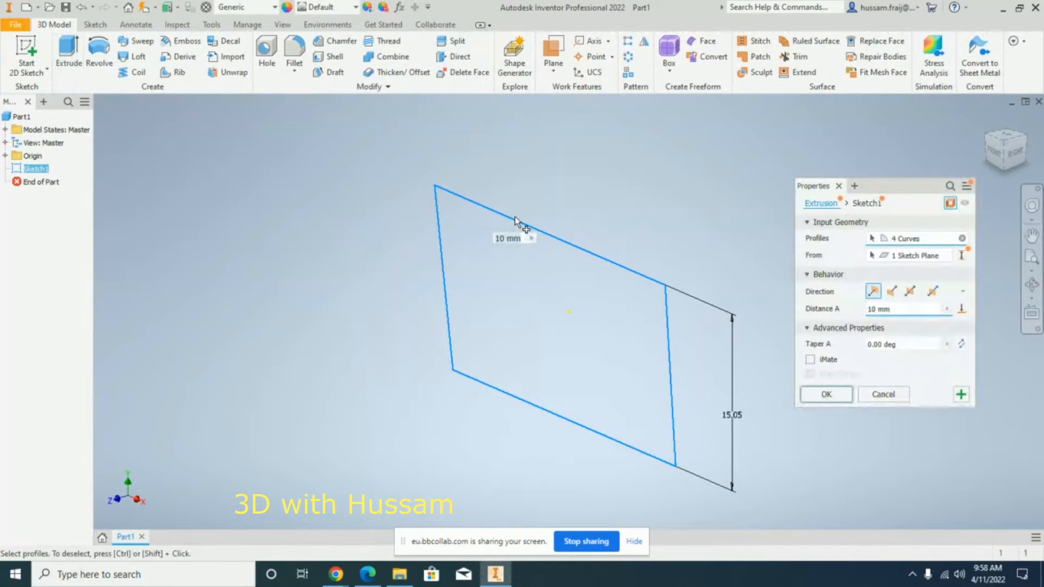
Step: Switch the sketch's extrusion from surface to solid and examine the profile error in Sketch Doctor
left_click(951, 205)
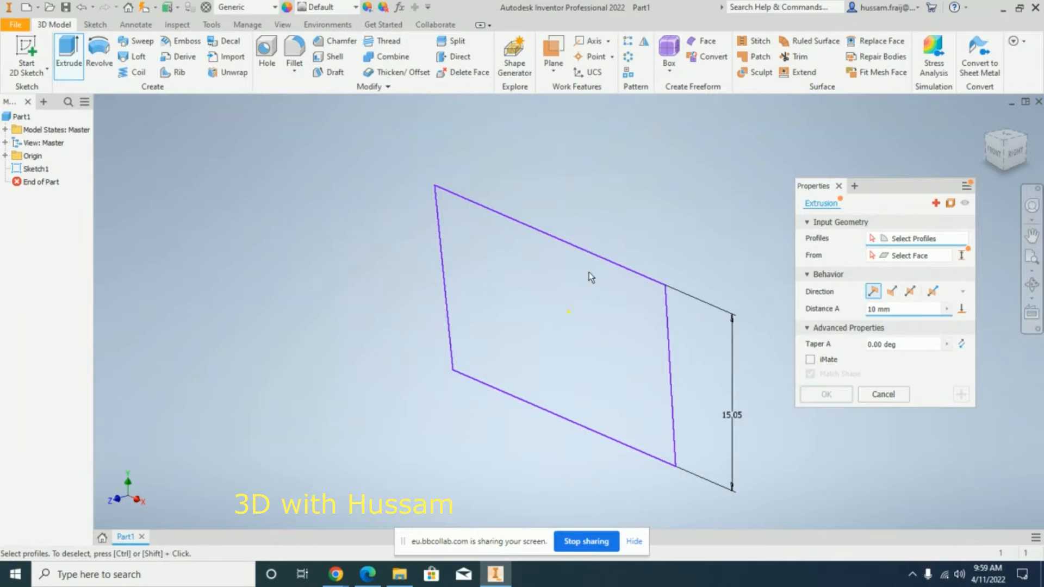
left_click(937, 208)
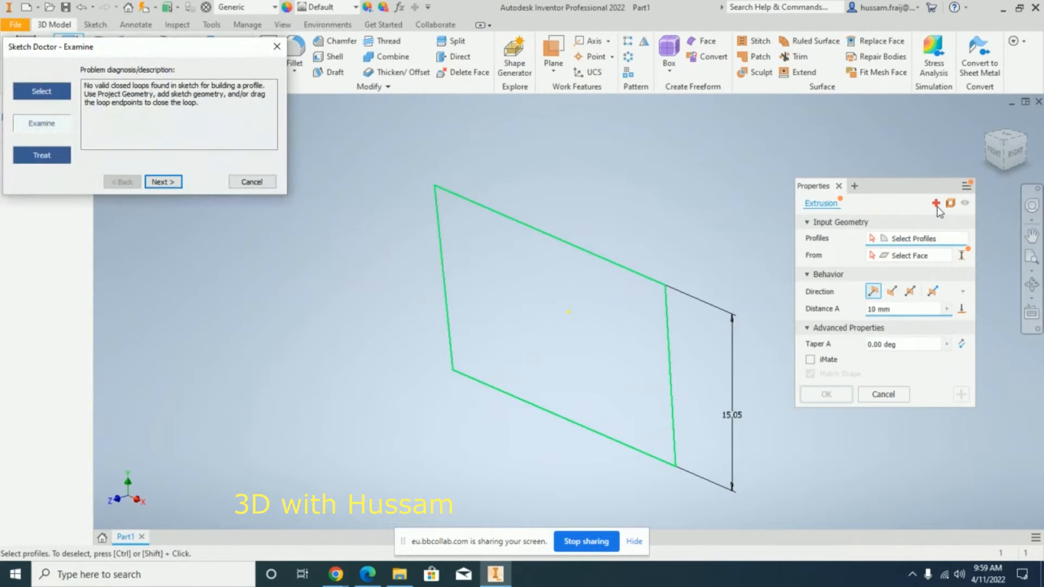
left_click_drag(230, 50, 370, 132)
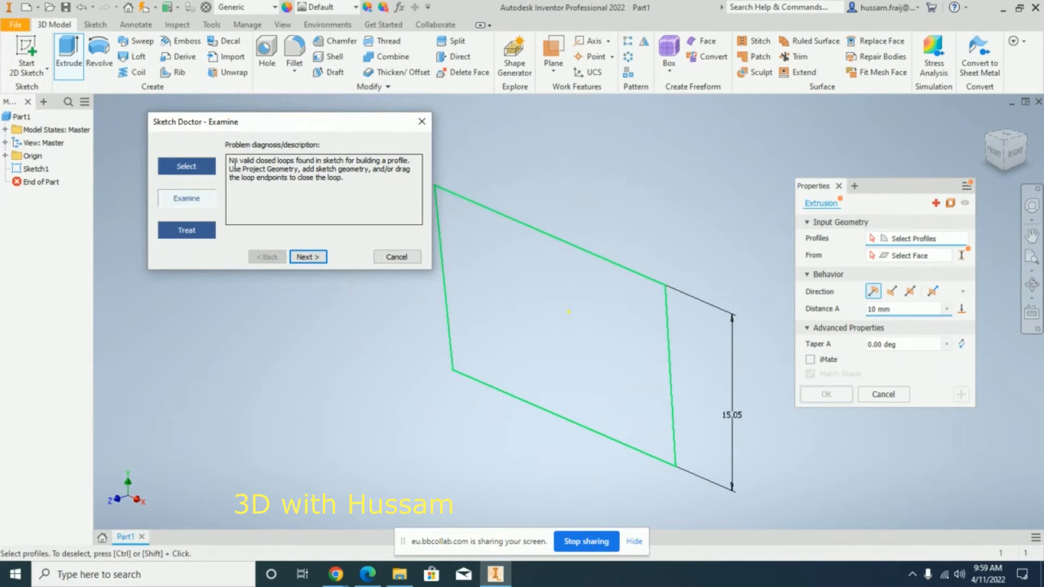
left_click_drag(313, 131, 461, 191)
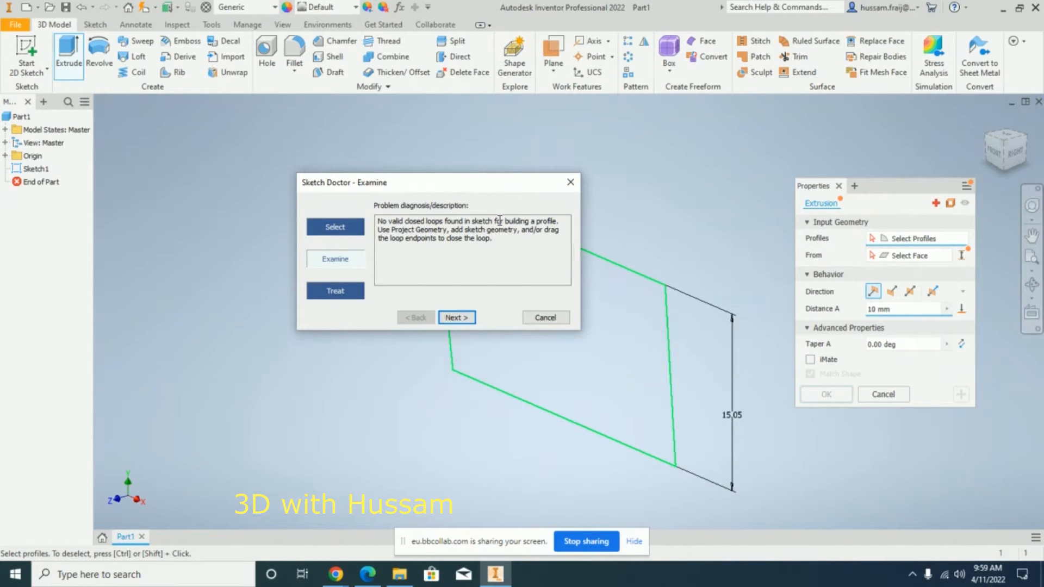
left_click_drag(514, 185, 334, 193)
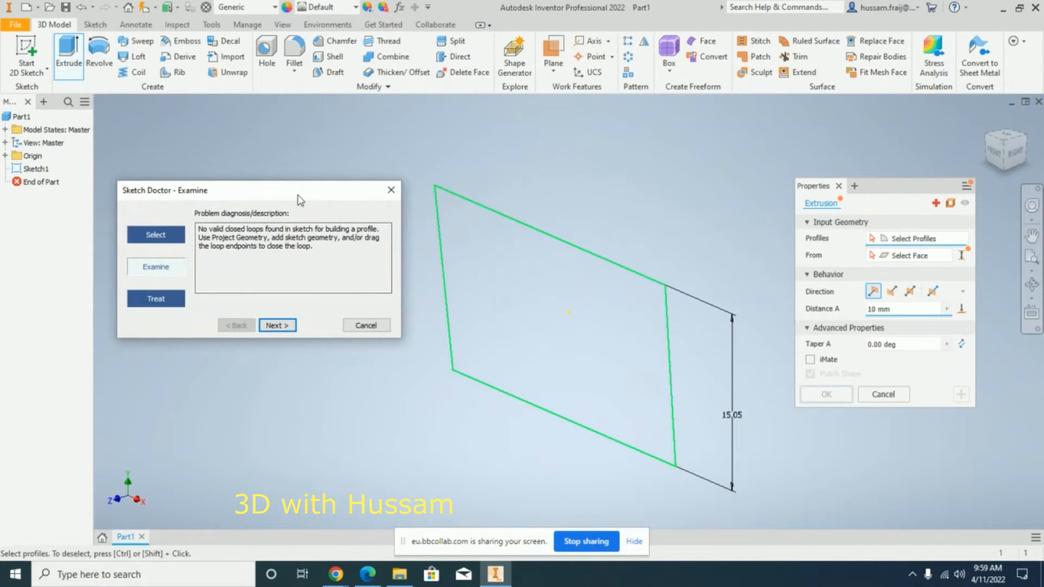
left_click_drag(297, 195, 340, 206)
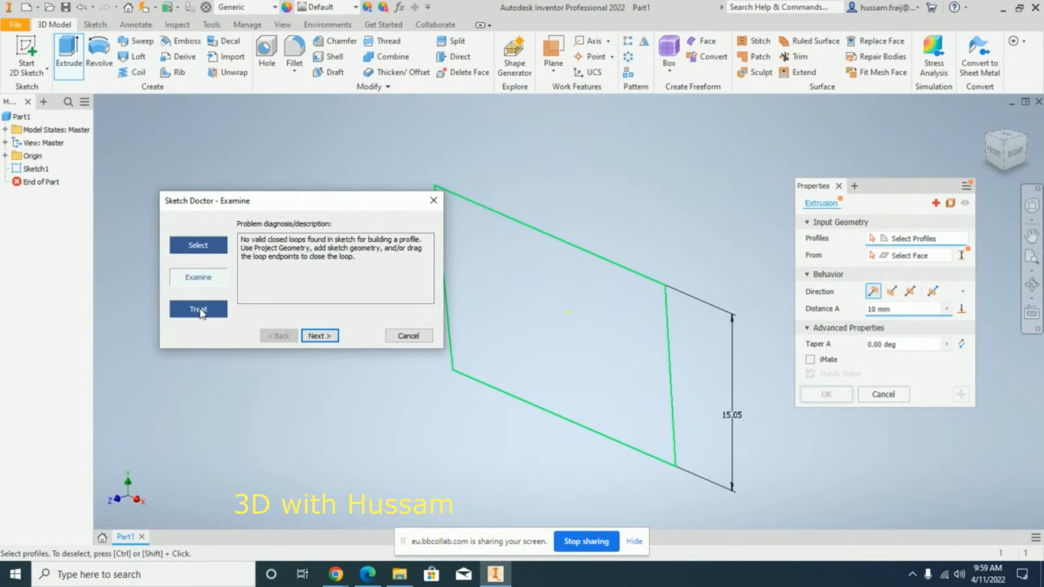
Step: Choose the Diagnose Sketch treatment and run all of the listed diagnostic tests
left_click(320, 335)
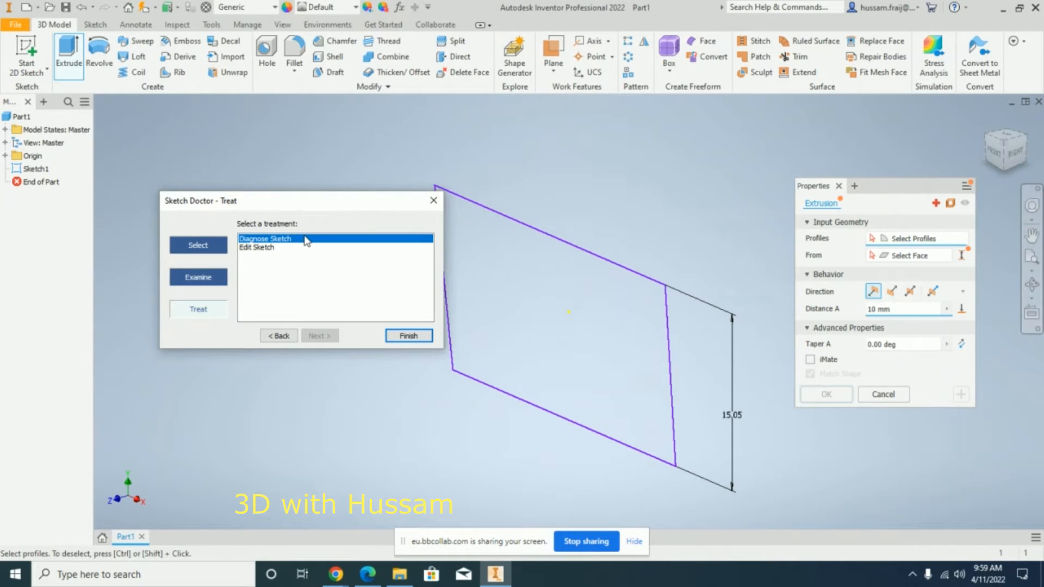
left_click(266, 248)
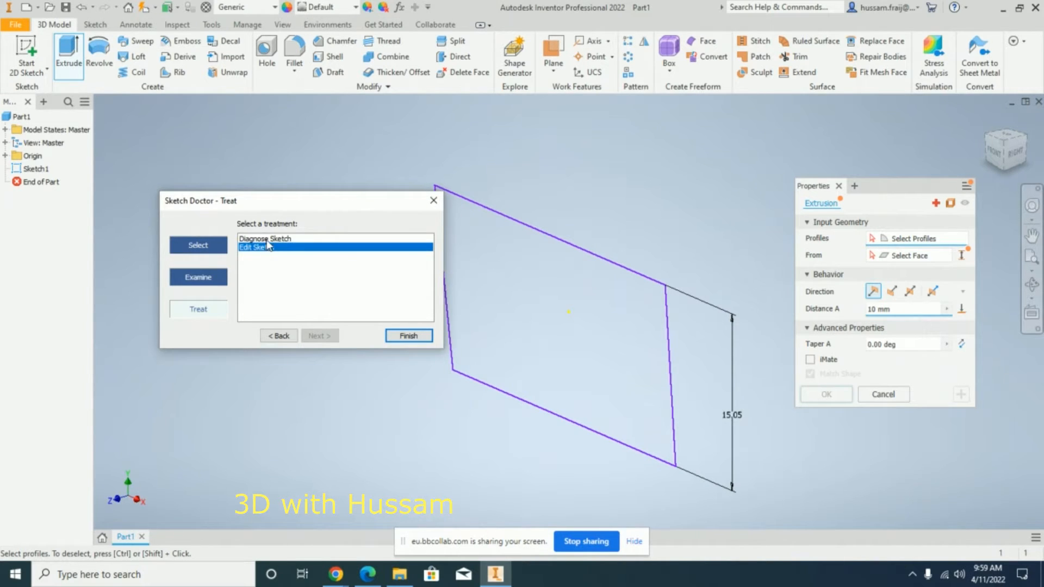
left_click(403, 336)
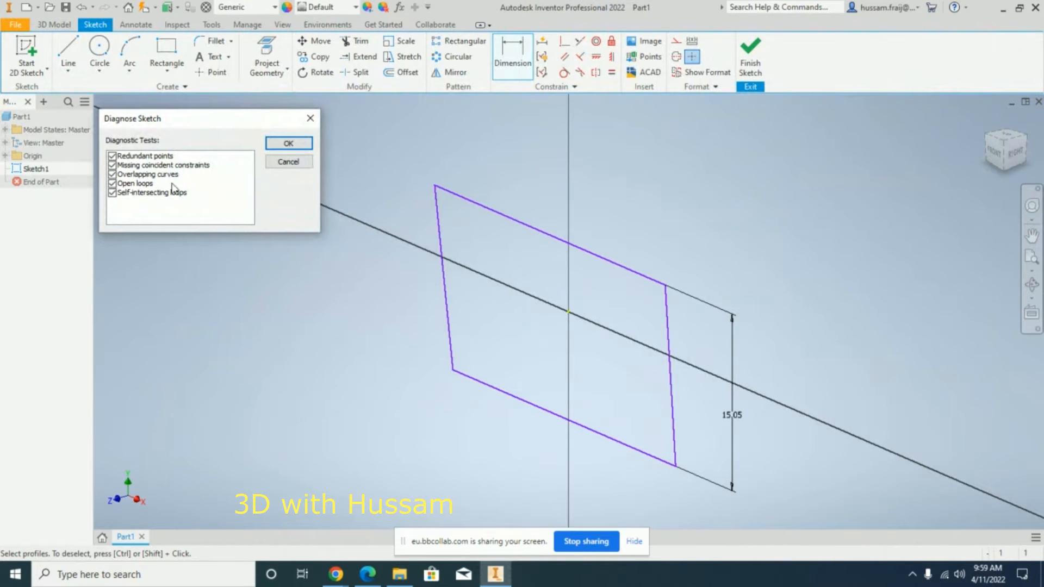
left_click(297, 146)
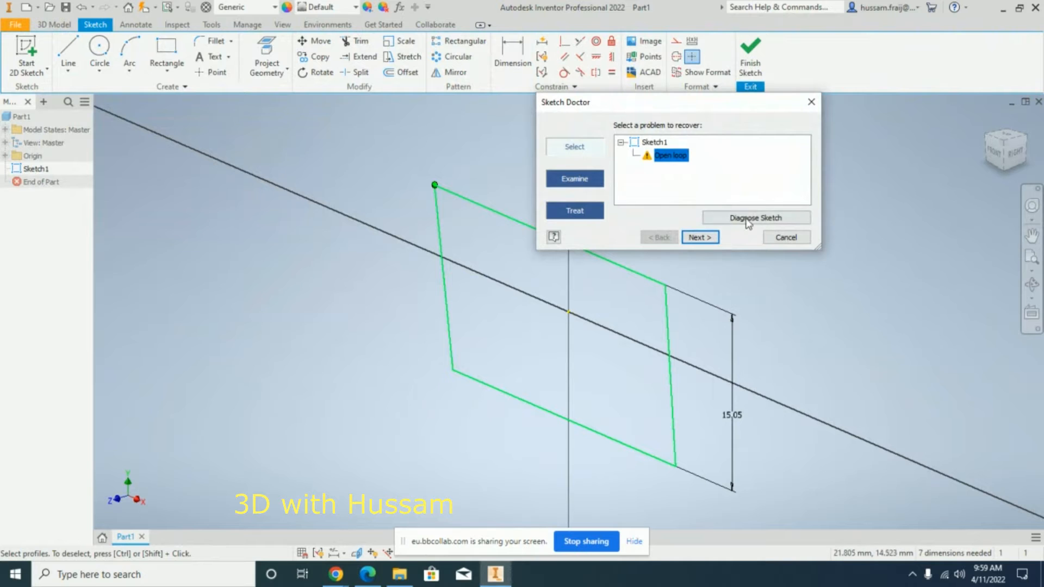
Step: Examine the open loop problem and return to the sketch environment with the Edit Sketch treatment
left_click(707, 238)
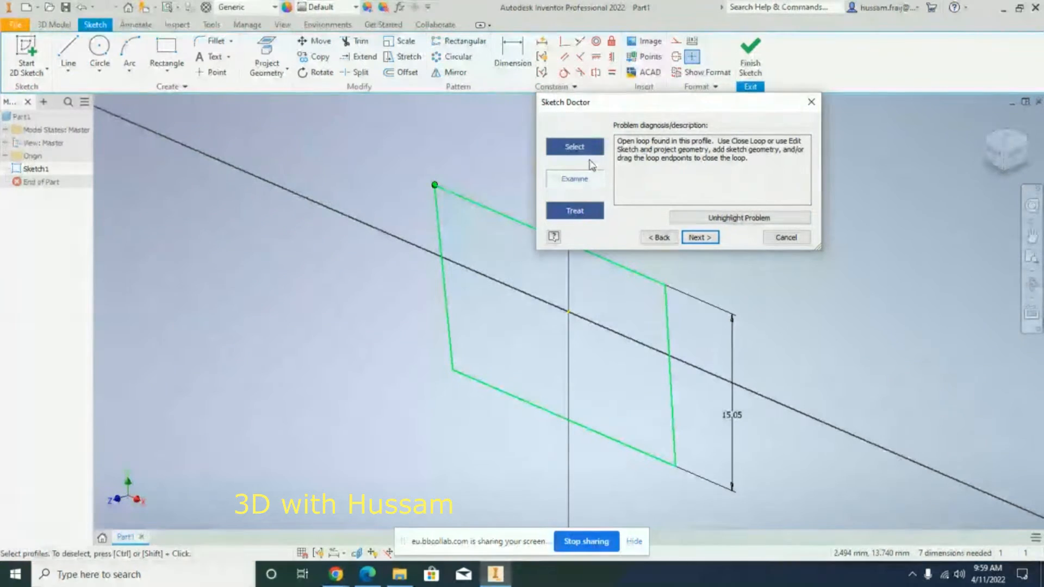
left_click(698, 238)
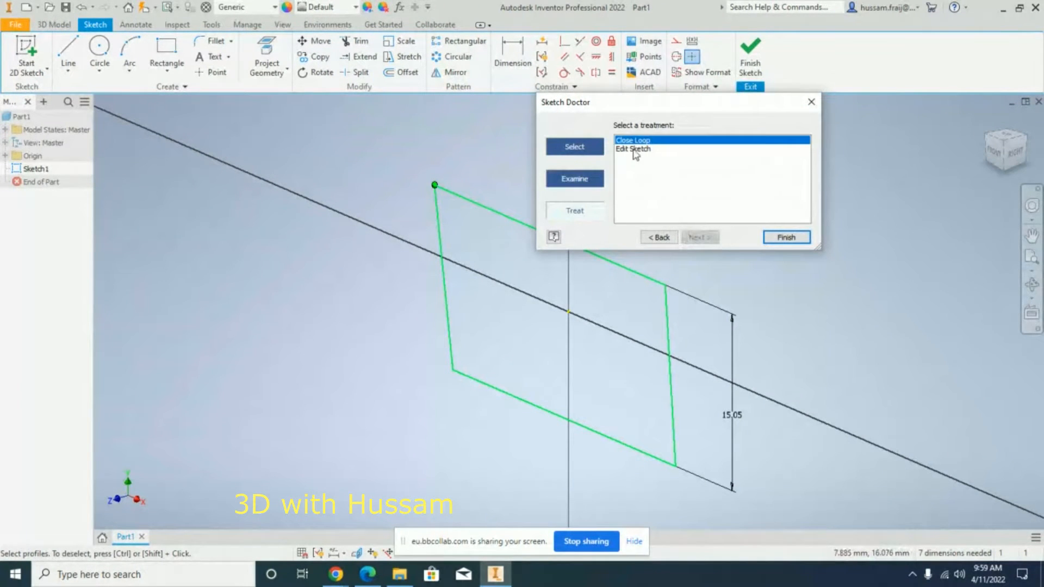
left_click(634, 149)
left_click(786, 238)
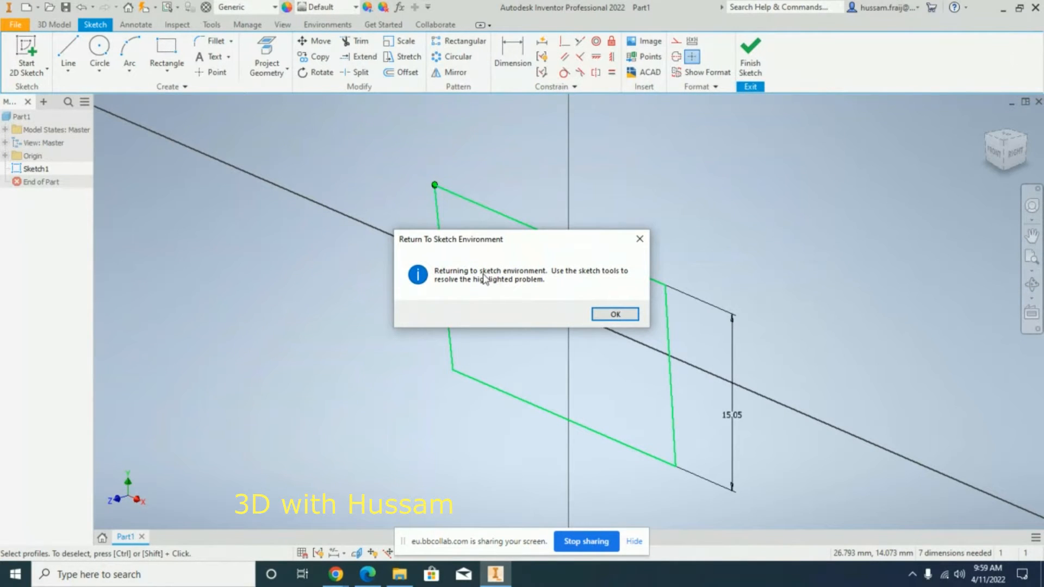
left_click(614, 316)
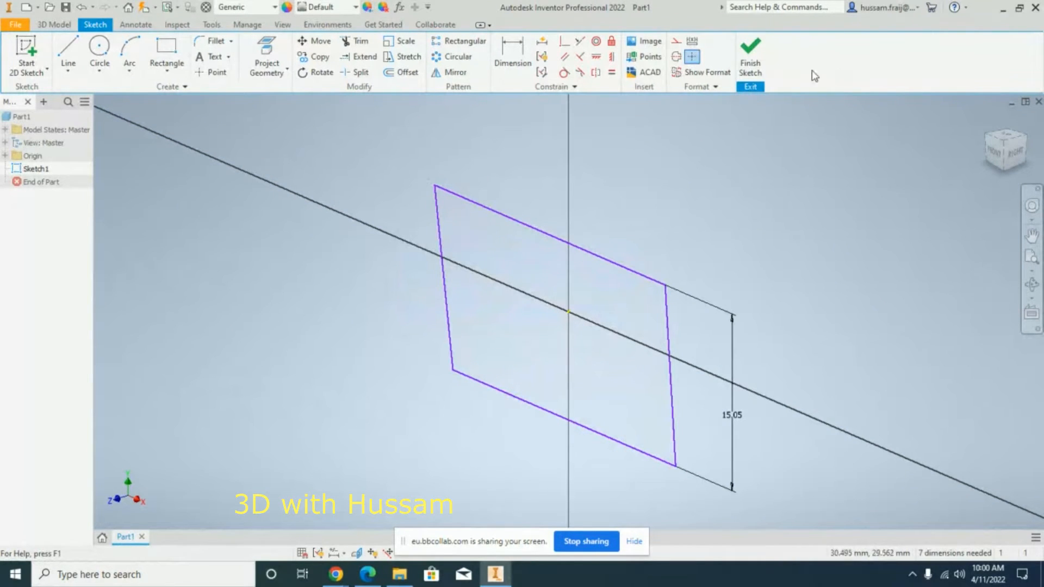
Step: Finish the sketch, restart its extrusion as a solid instead of a surface, and open the profile error in Sketch Doctor
right_click(32, 170)
left_click(254, 140)
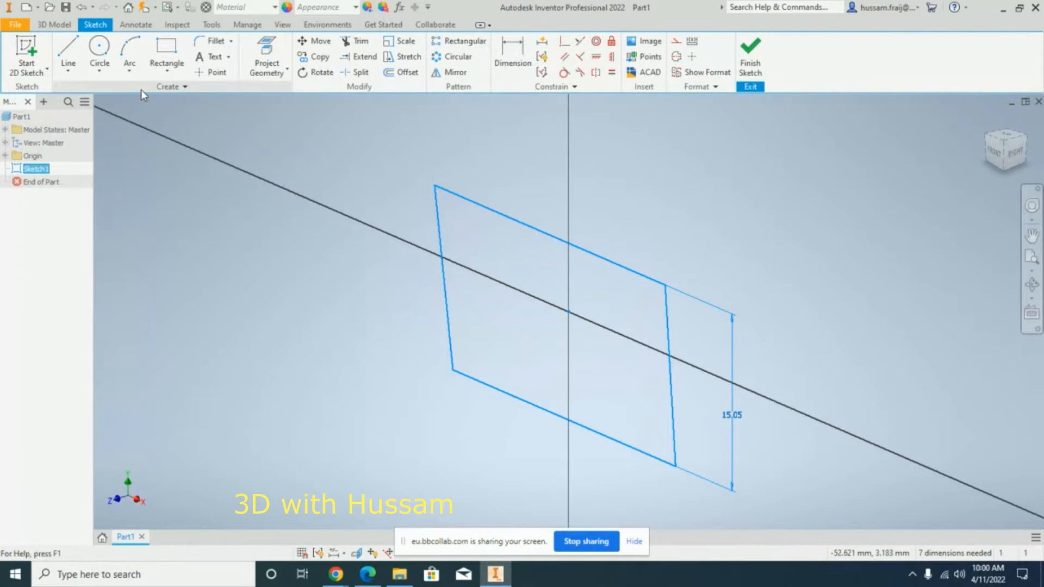
left_click(751, 54)
left_click(69, 54)
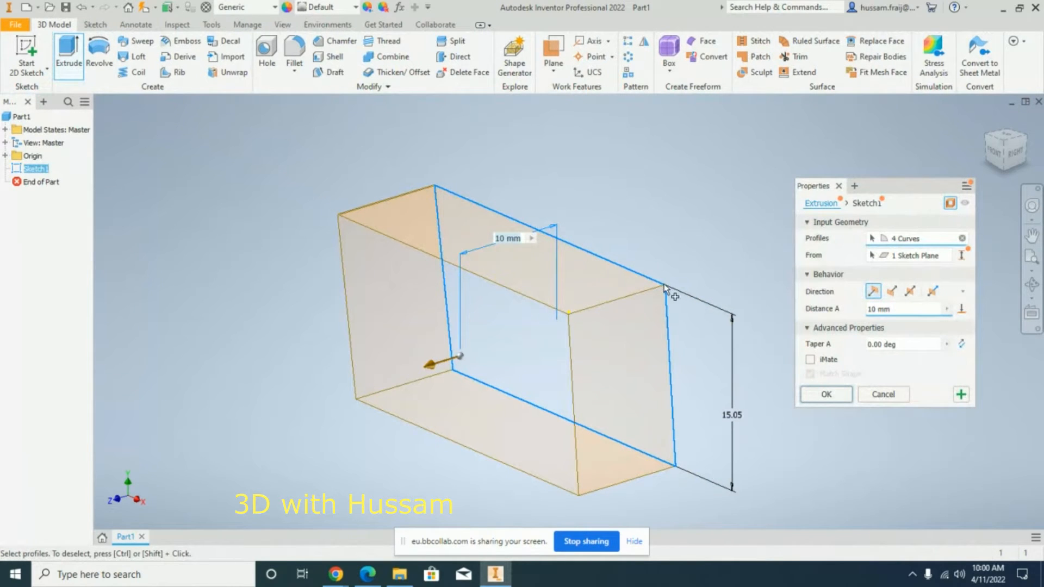
left_click(959, 206)
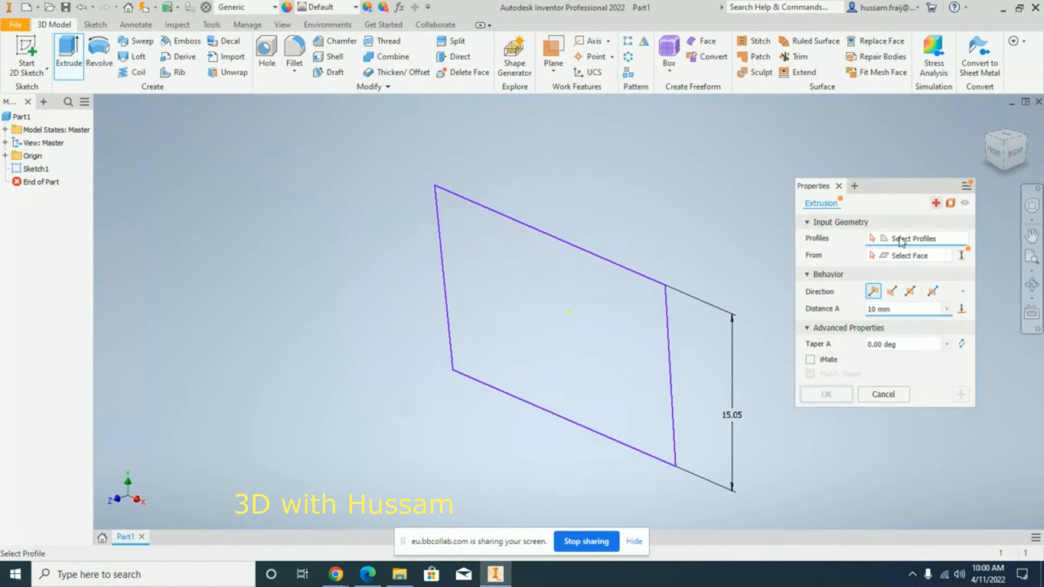
left_click(935, 206)
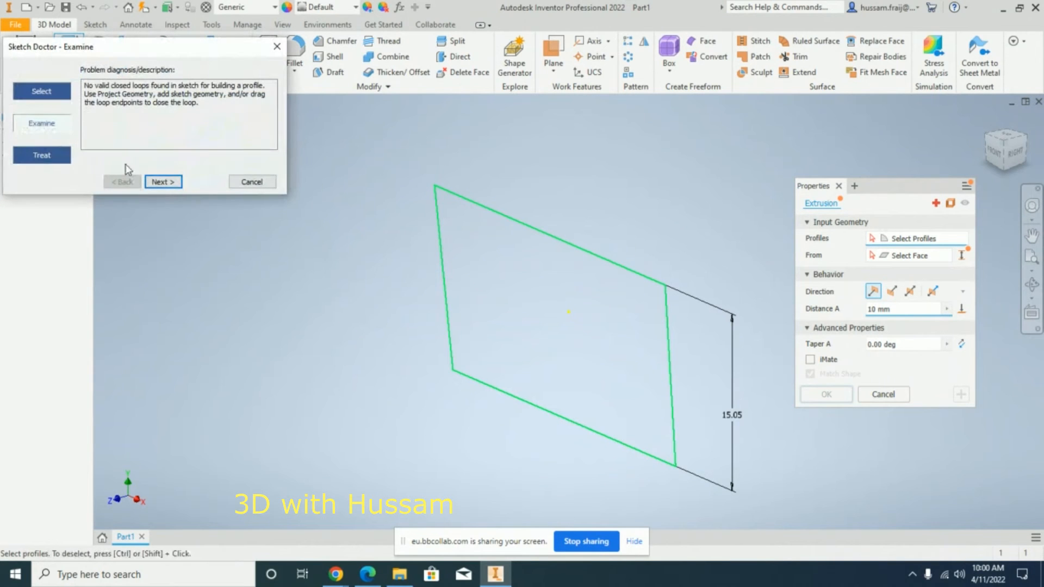
Step: Apply the Diagnose Sketch treatment with all five diagnostic tests enabled
left_click(161, 183)
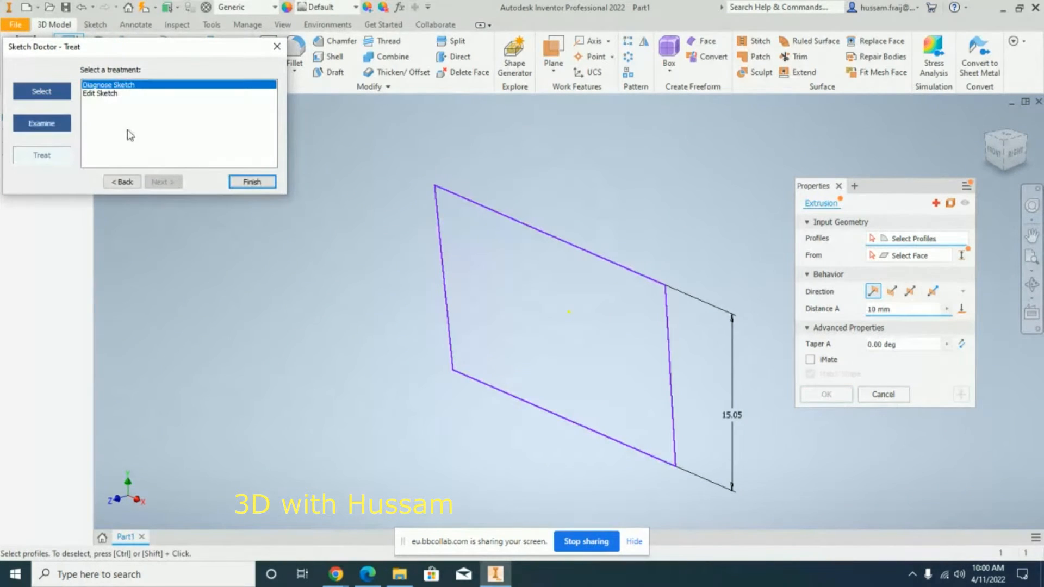
left_click(245, 183)
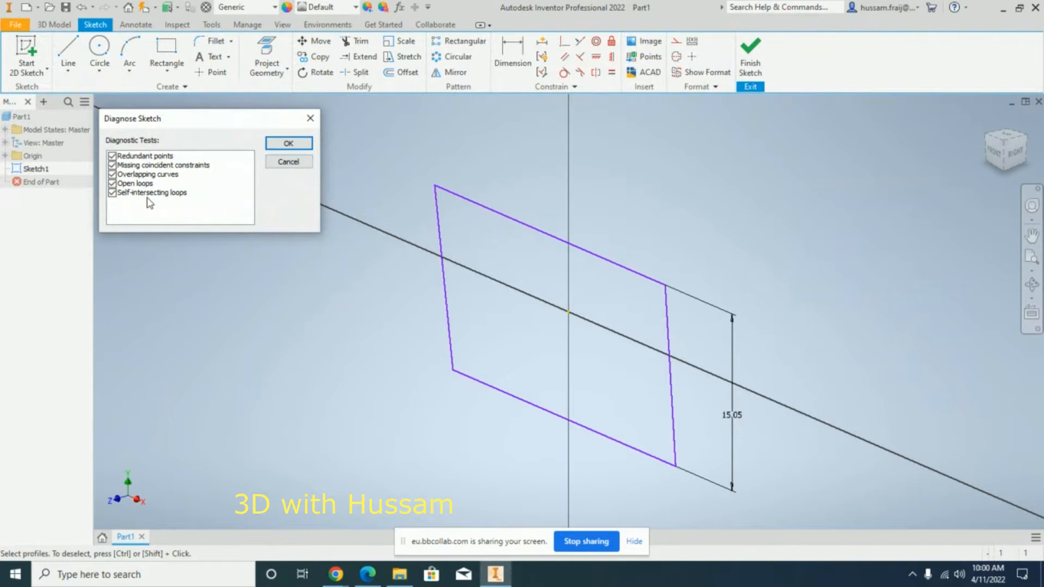
left_click(279, 145)
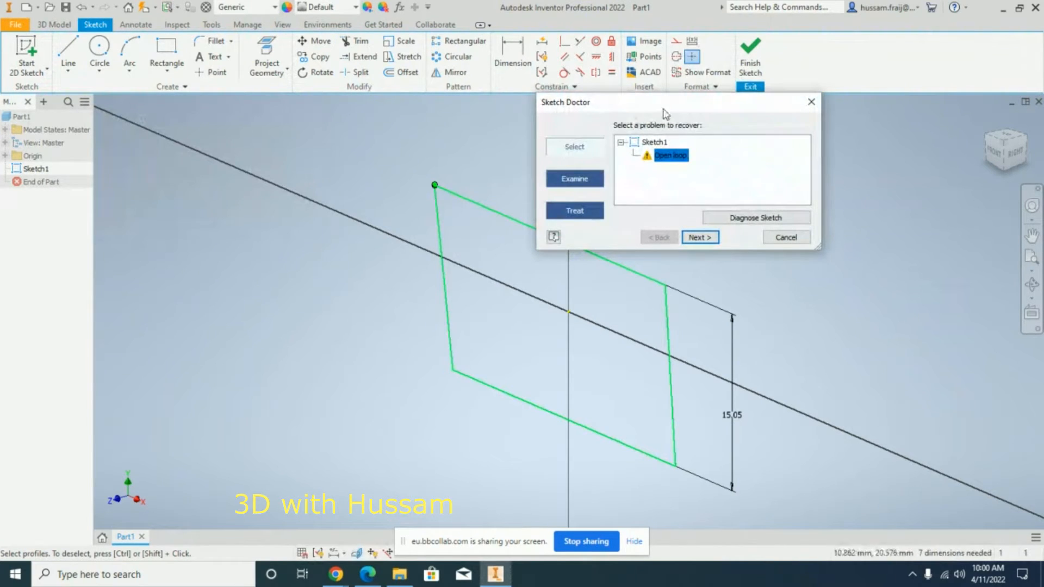
Step: Examine the highlighted open loop closely at the sketch's upper-left corner, keeping the Sketch Doctor dialog clear of the geometry
left_click_drag(719, 106, 862, 118)
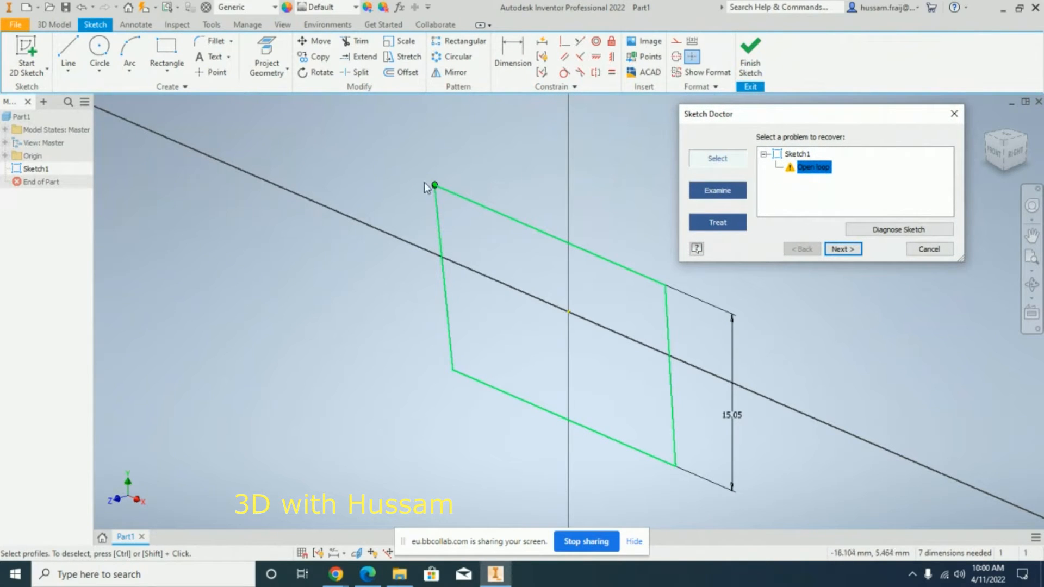
middle_click_drag(450, 205, 407, 208)
scroll(406, 189, "down", 5)
scroll(410, 194, "down", 6)
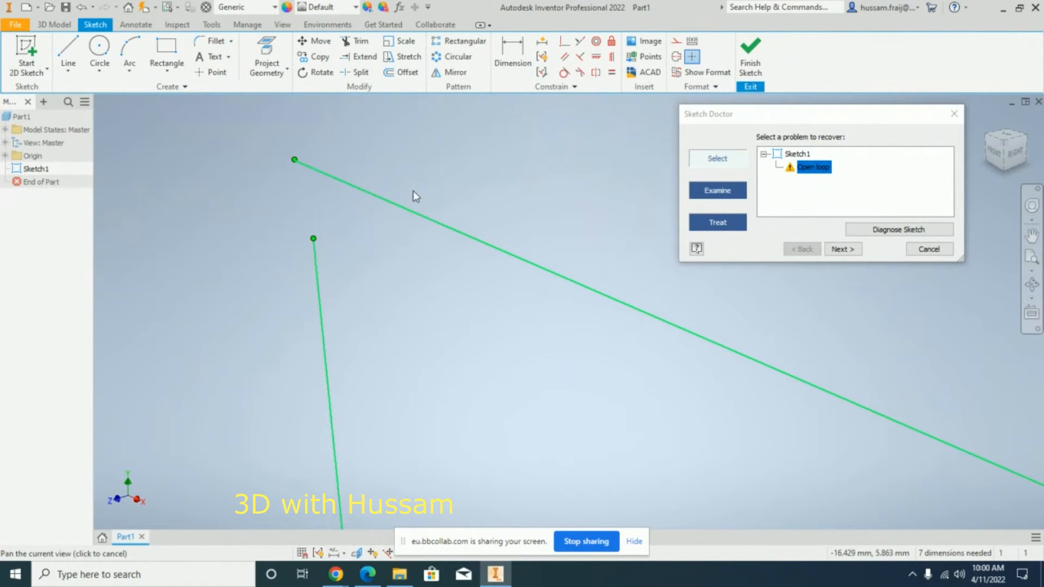
left_click(828, 169)
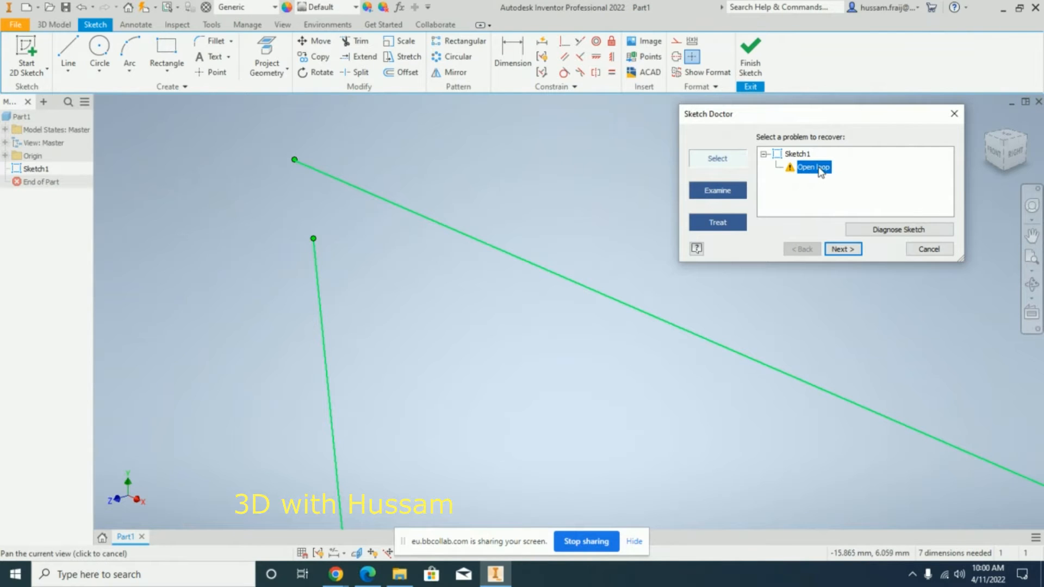
scroll(344, 247, "up", 4)
scroll(318, 213, "up", 2)
scroll(326, 231, "up", 1)
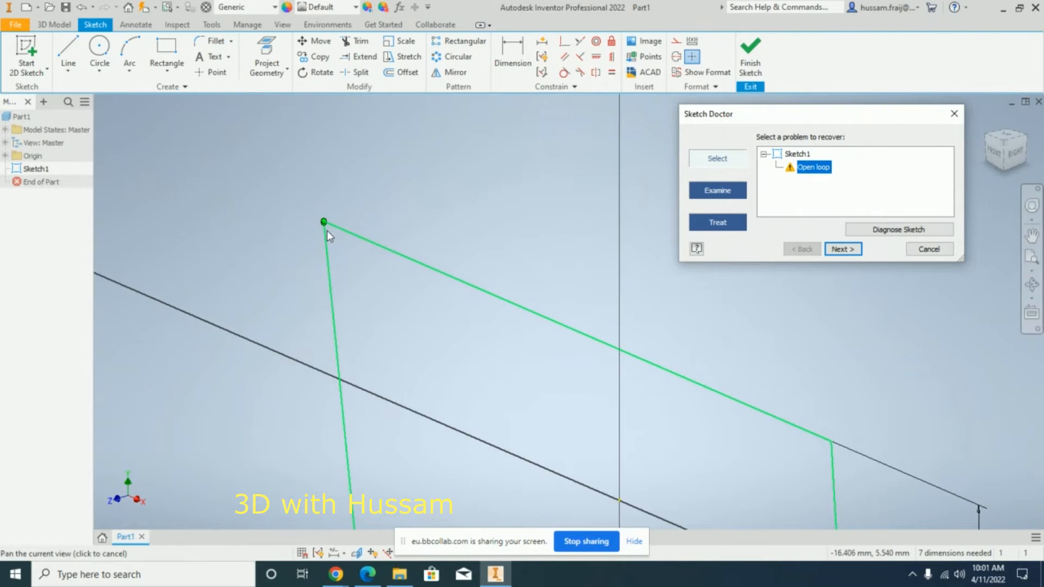
scroll(333, 235, "down", 5)
scroll(225, 146, "down", 4)
scroll(370, 183, "down", 2)
scroll(370, 186, "up", 3)
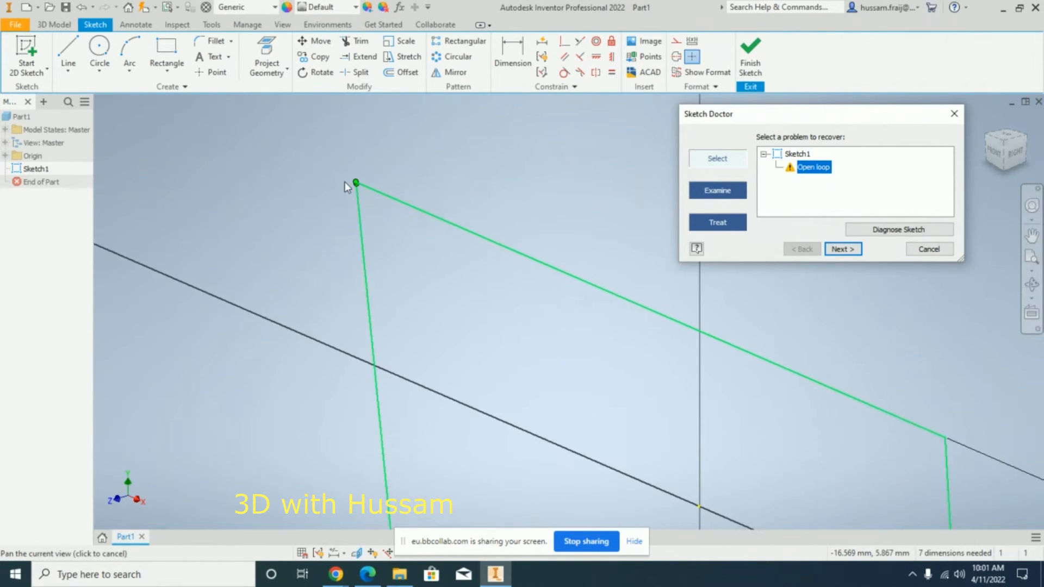
Step: Review the open loop diagnosis and return to the sketch environment through the Edit Sketch treatment
left_click(843, 249)
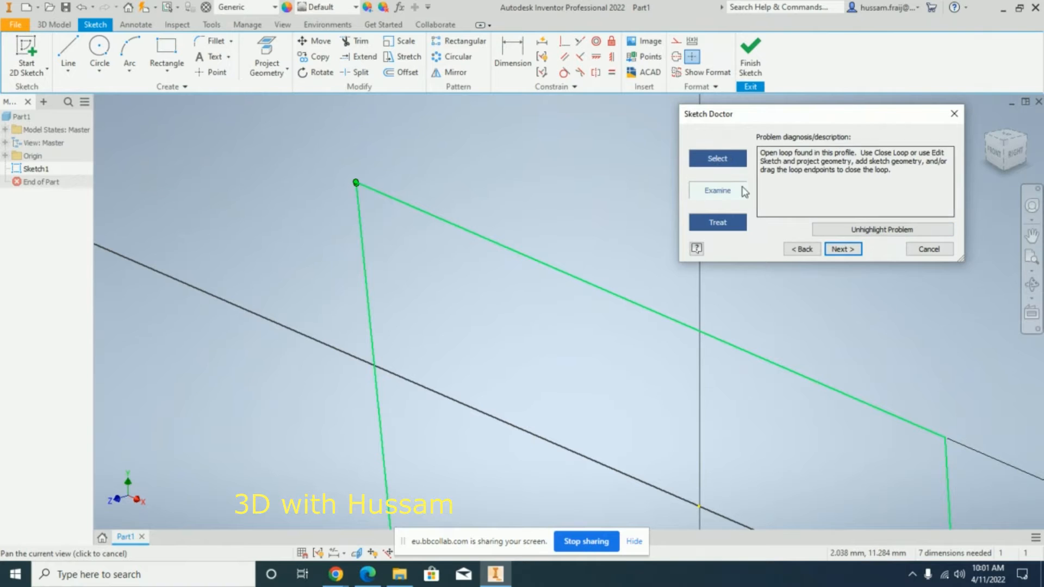
left_click(843, 250)
left_click(777, 161)
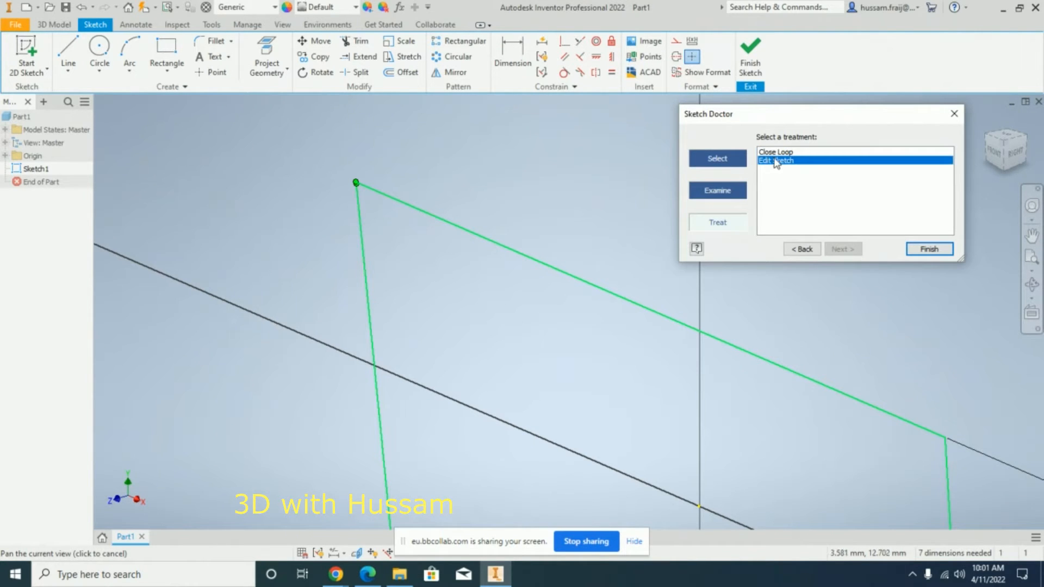
left_click(928, 249)
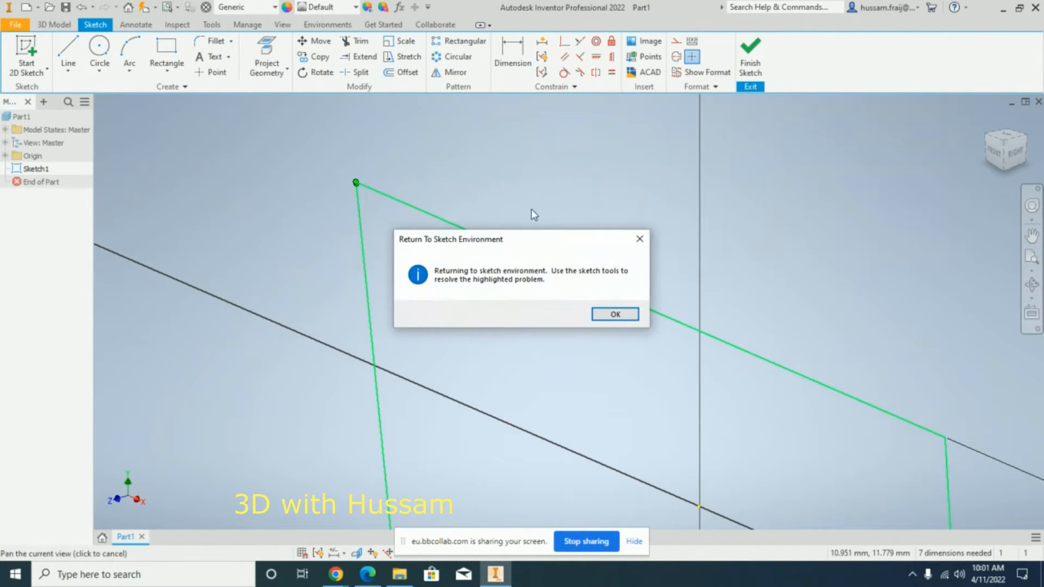
left_click(610, 315)
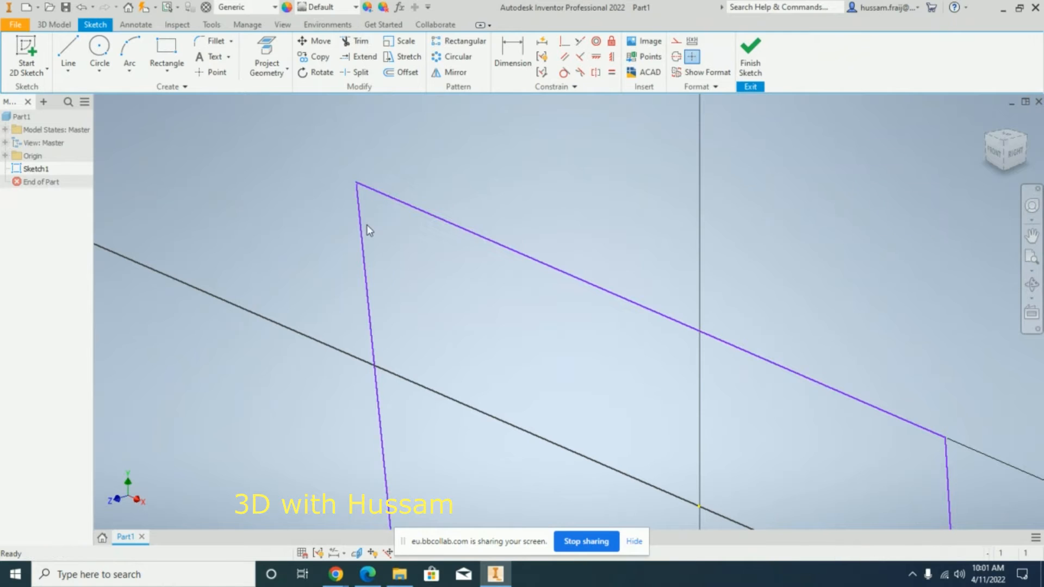
Step: Extend the slanted left line to the upper horizontal line in the front view and trim the overhanging end
left_click(994, 155)
scroll(368, 234, "up", 5)
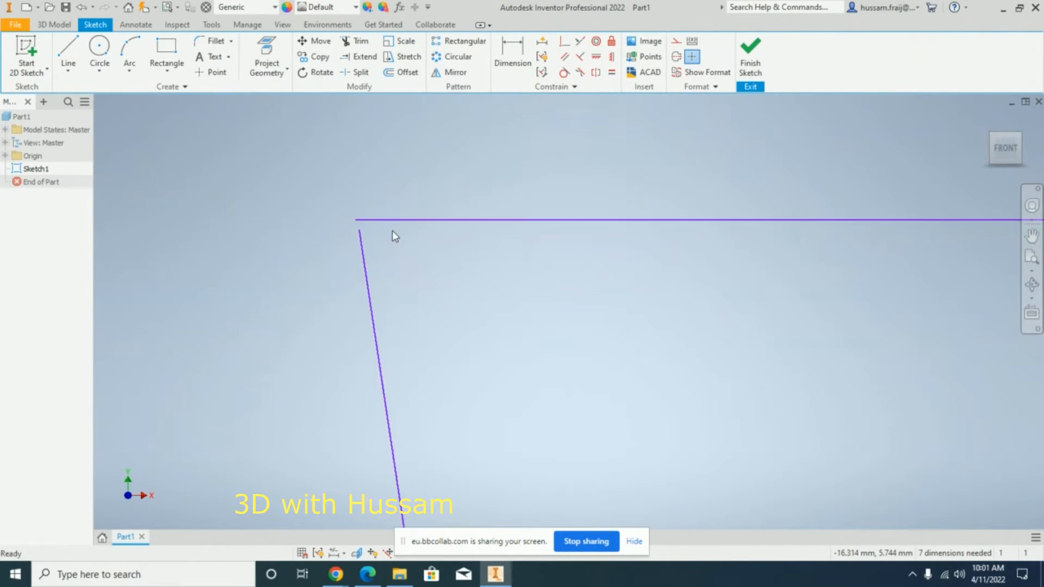
scroll(381, 223, "up", 5)
left_click(358, 56)
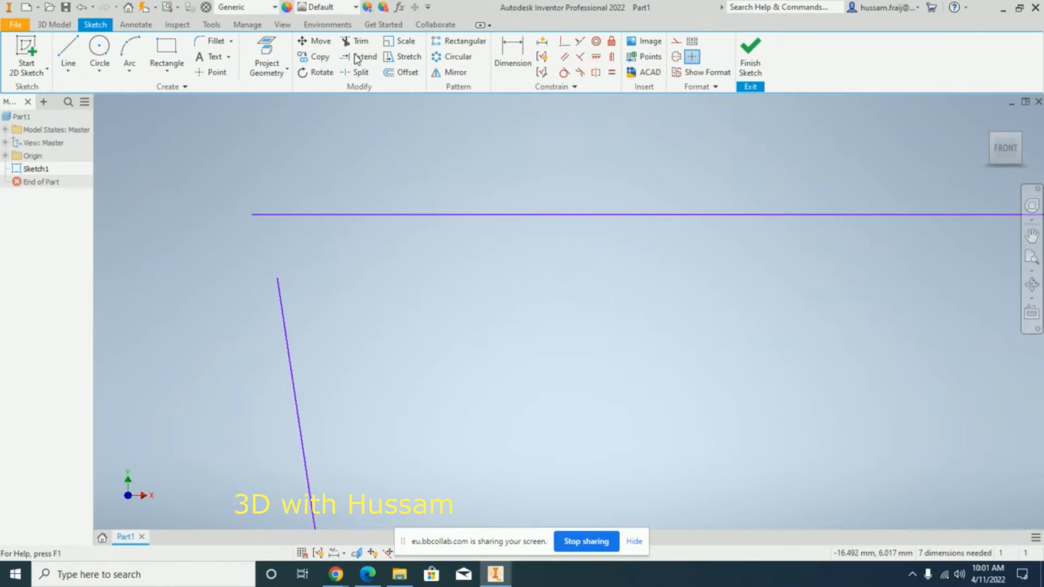
left_click(280, 302)
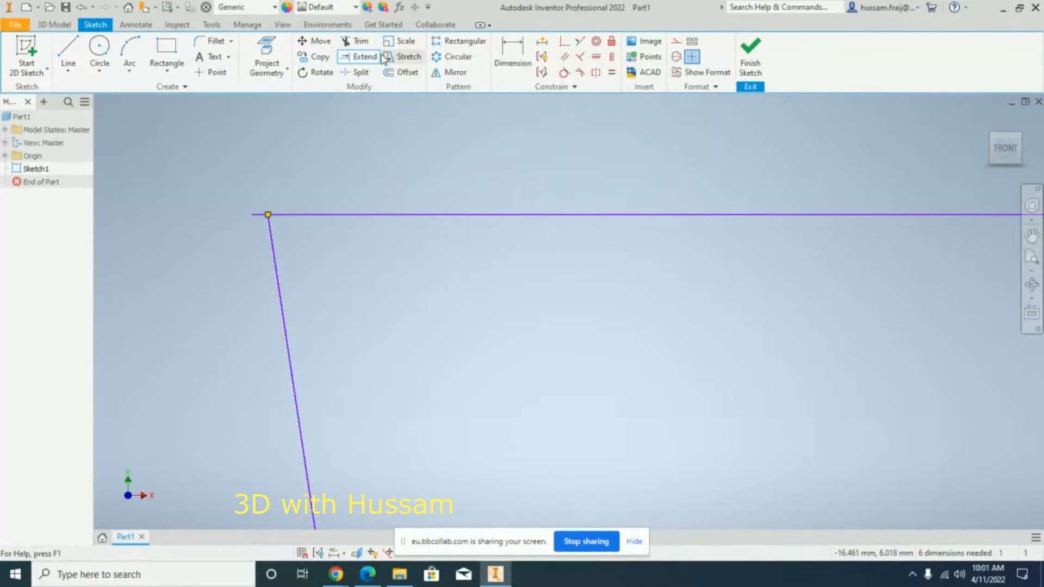
left_click(356, 41)
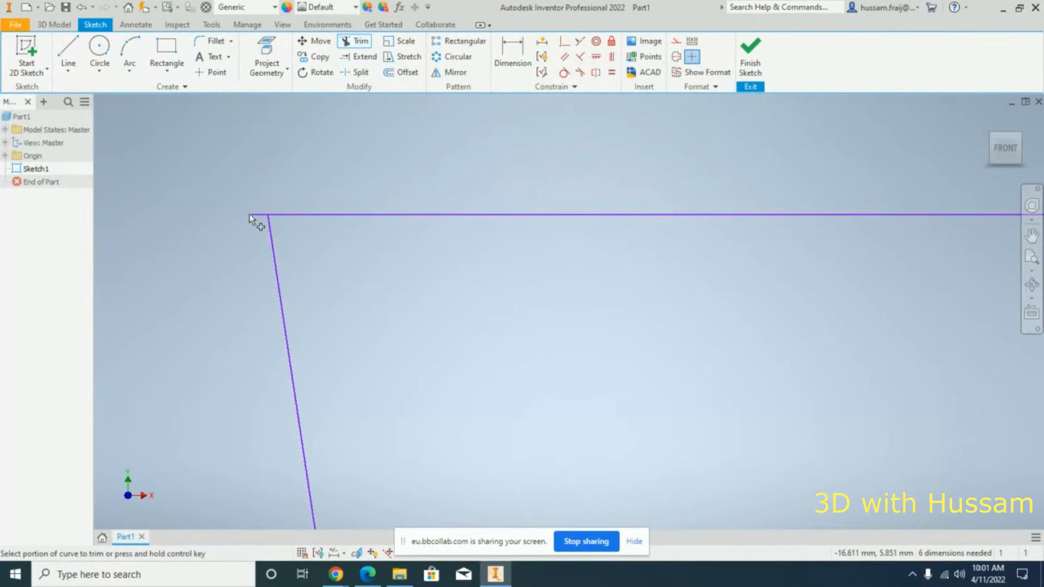
Step: Finish the sketch and extrude the closed profile 10 mm as a solid
left_click(750, 52)
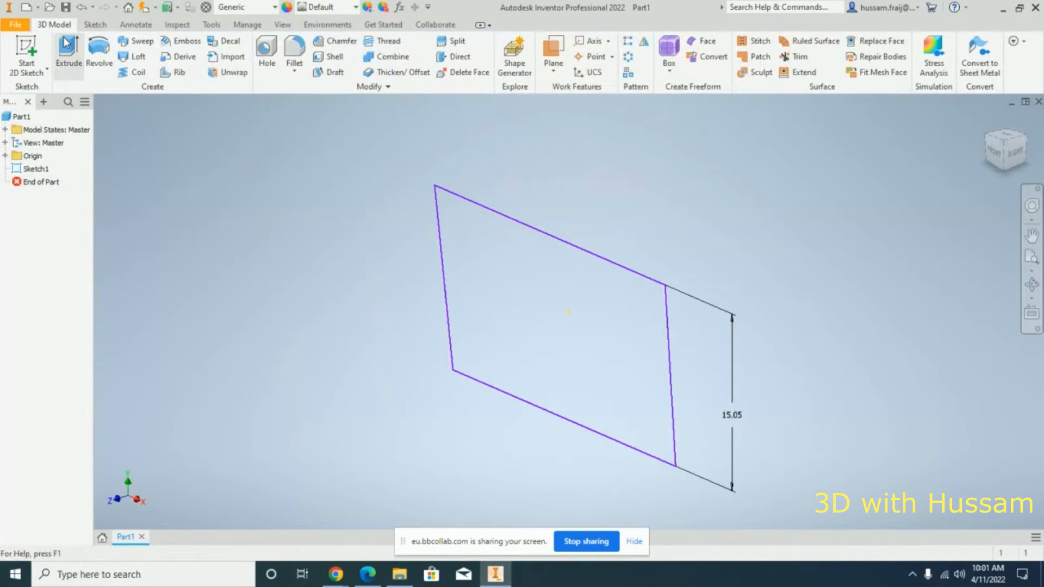
key("e")
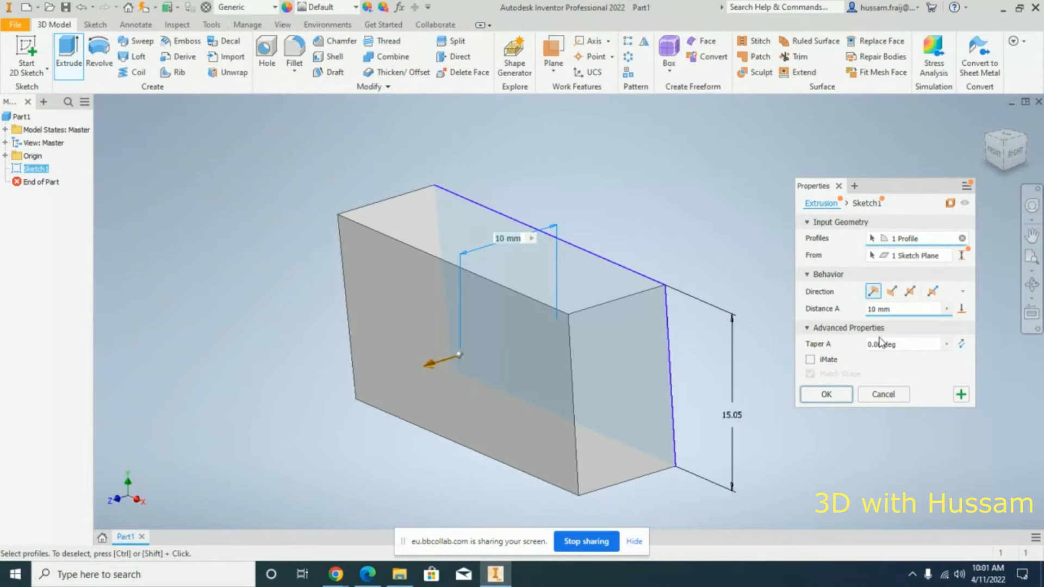
left_click(828, 395)
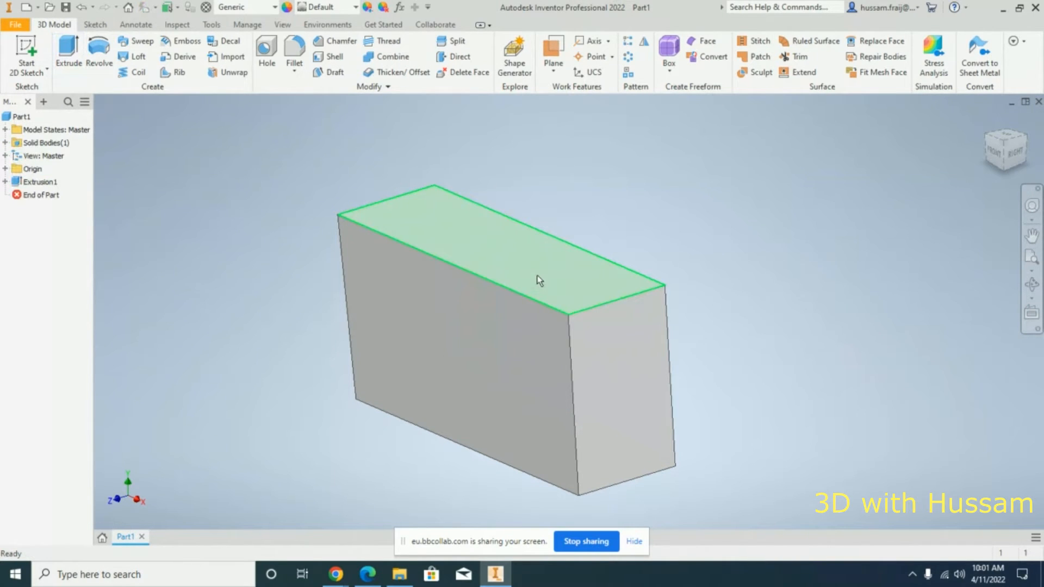
Step: Switch to the Fixing Problems PDF in Edge and read the Sketch Doctor section on diagnostic tests and treatments
left_click(365, 575)
scroll(713, 311, "down", 10)
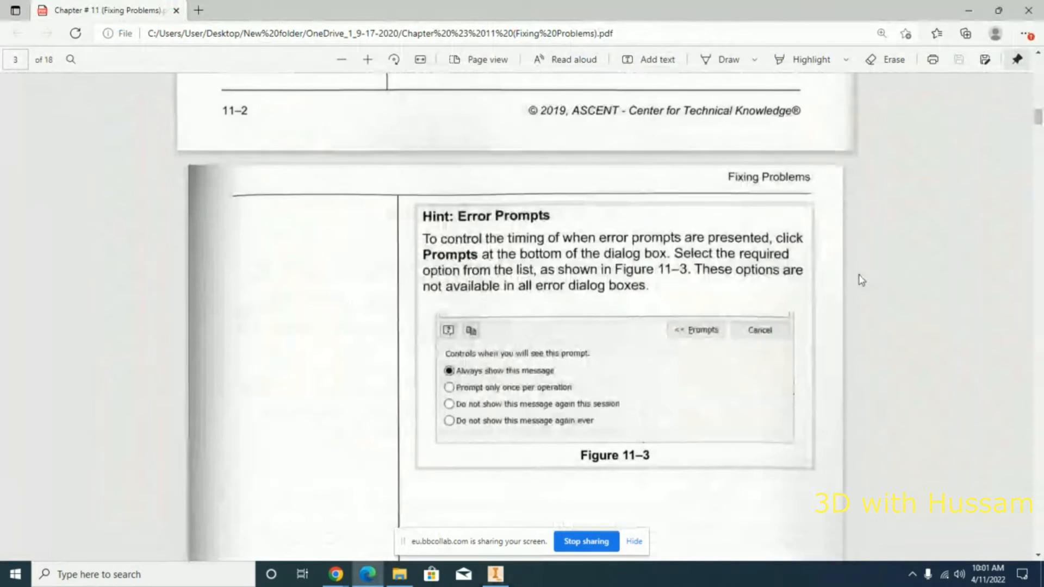
scroll(795, 299, "down", 3, "ctrl")
left_click_drag(1040, 126, 1041, 163)
scroll(576, 268, "down", 1)
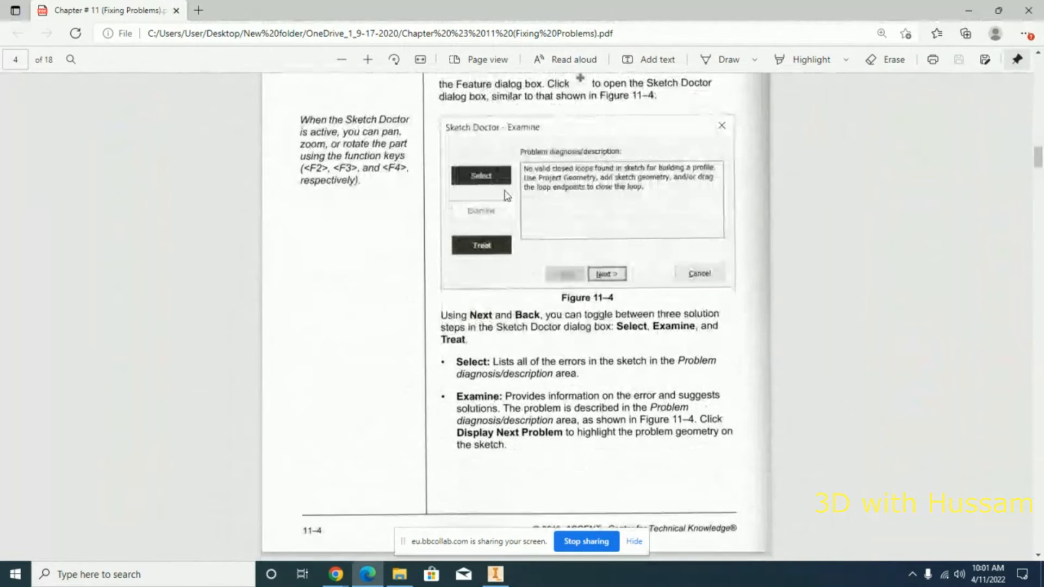
scroll(507, 195, "down", 10)
scroll(544, 154, "down", 5)
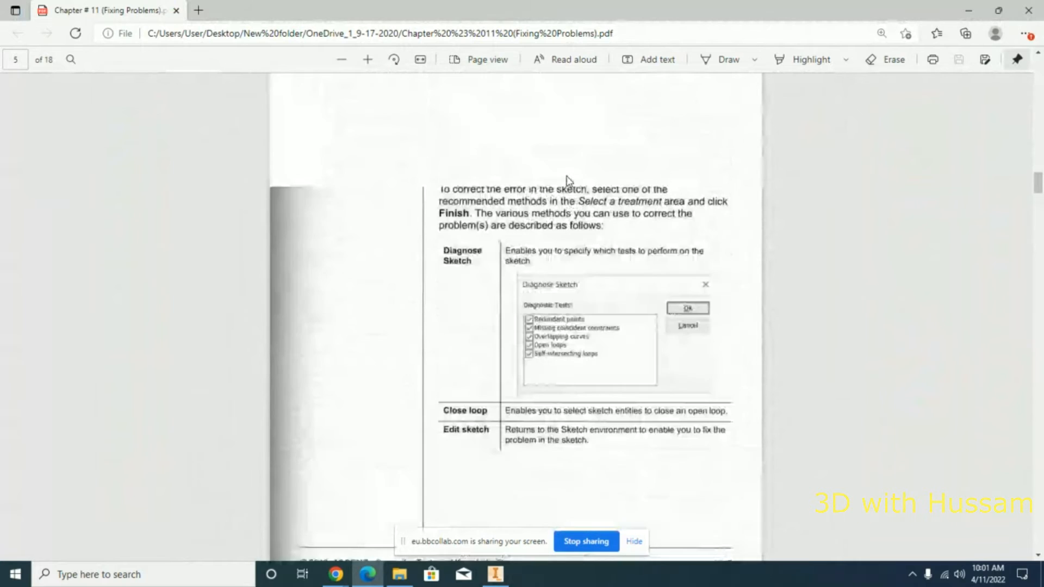
scroll(546, 283, "down", 1)
scroll(571, 289, "up", 3, "ctrl")
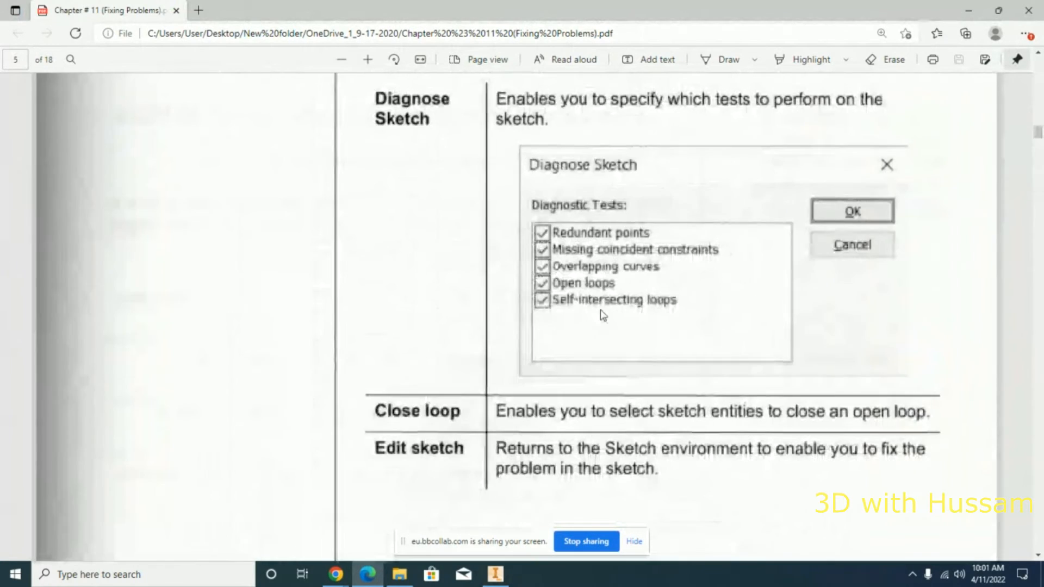
scroll(661, 265, "up", 3, "ctrl")
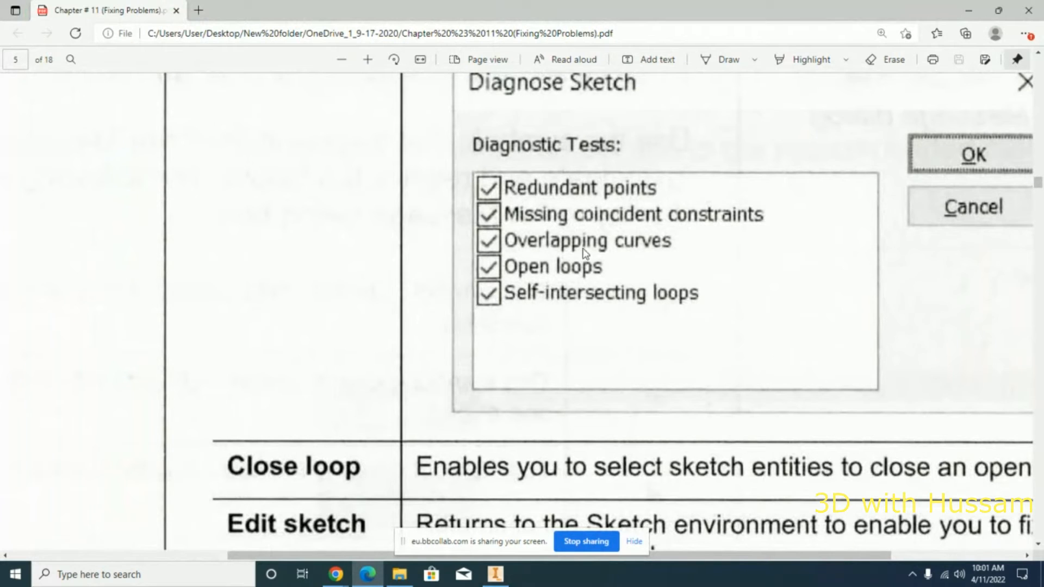
scroll(583, 252, "down", 2, "ctrl")
scroll(546, 282, "down", 3)
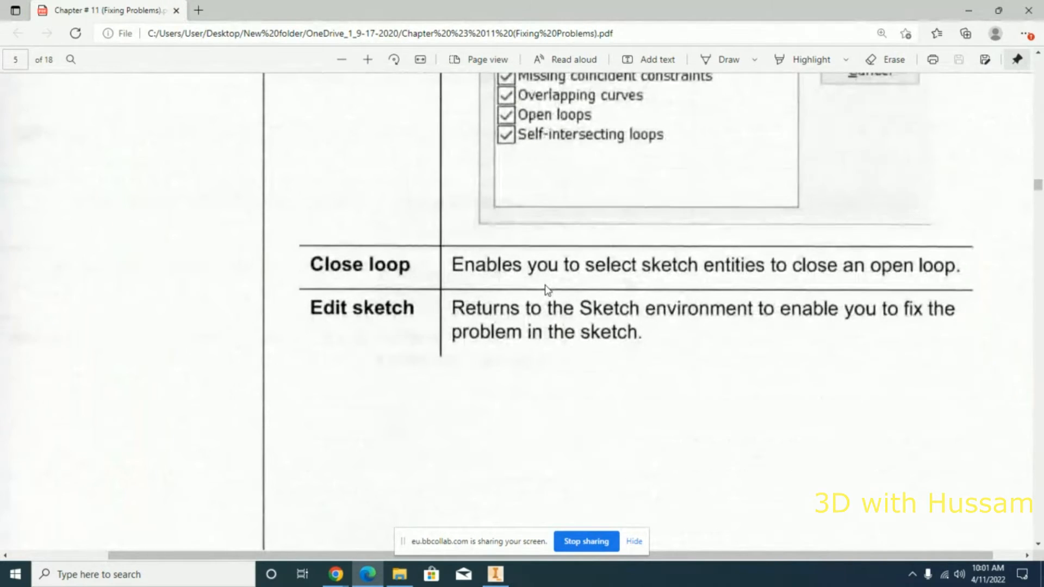
scroll(547, 288, "down", 3)
scroll(546, 289, "down", 2, "ctrl")
scroll(546, 289, "down", 1)
scroll(547, 289, "up", 2, "ctrl")
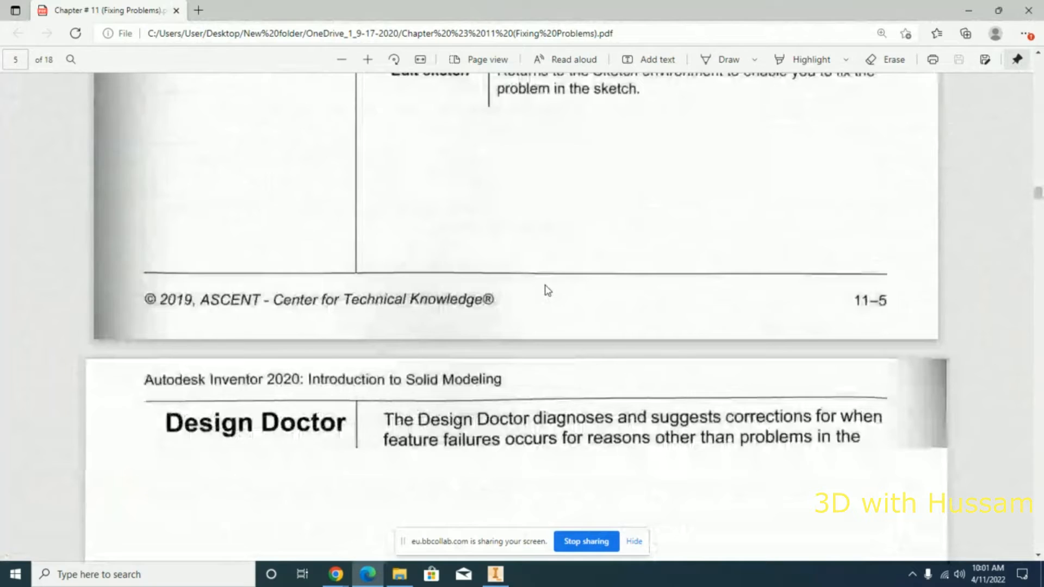
Step: Read the Design Doctor section on feature failures, including the problem selection and treatment dialogs in Figures 11–7 and 11–8
scroll(547, 289, "down", 10)
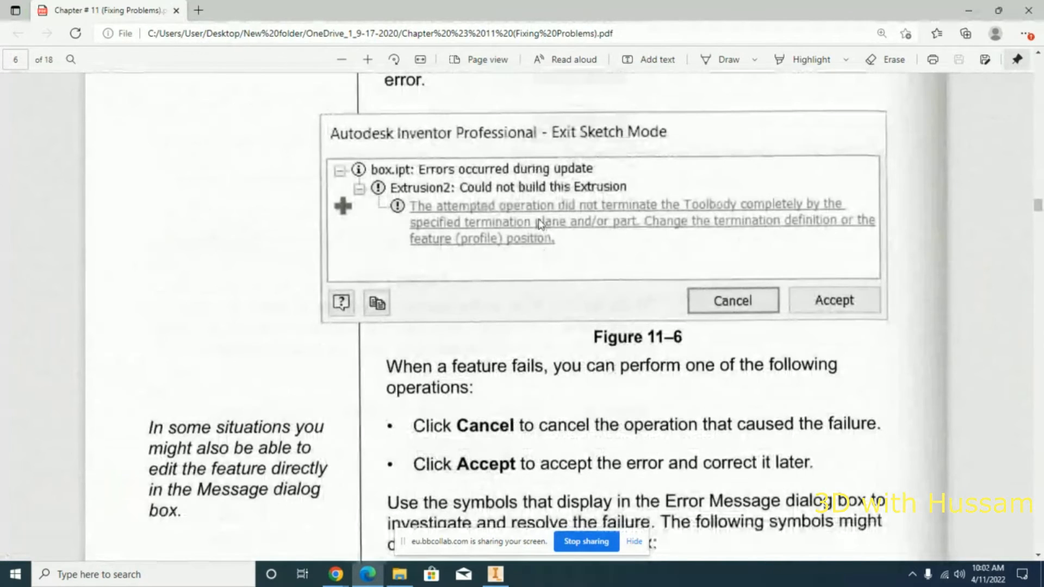
scroll(540, 224, "down", 6)
scroll(541, 224, "down", 2, "ctrl")
scroll(541, 224, "down", 9)
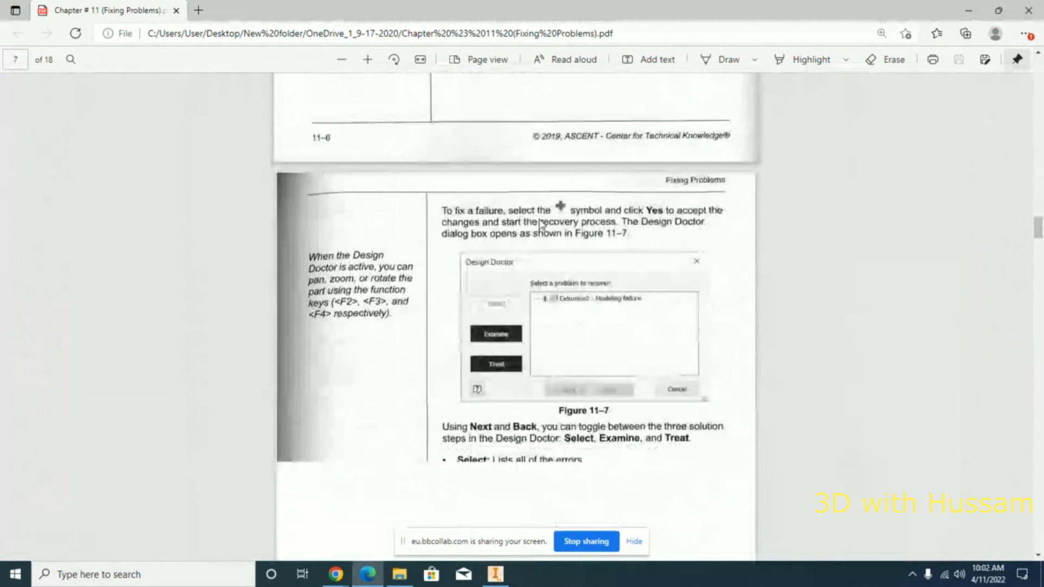
scroll(617, 155, "up", 2)
scroll(617, 155, "up", 2)
scroll(626, 179, "up", 5, "ctrl")
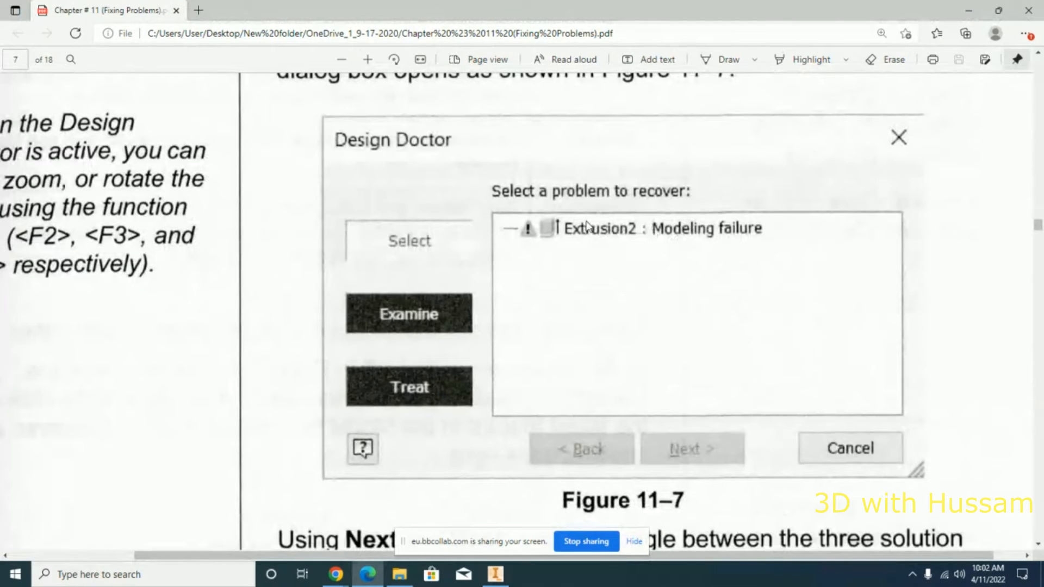
scroll(668, 239, "down", 5, "ctrl")
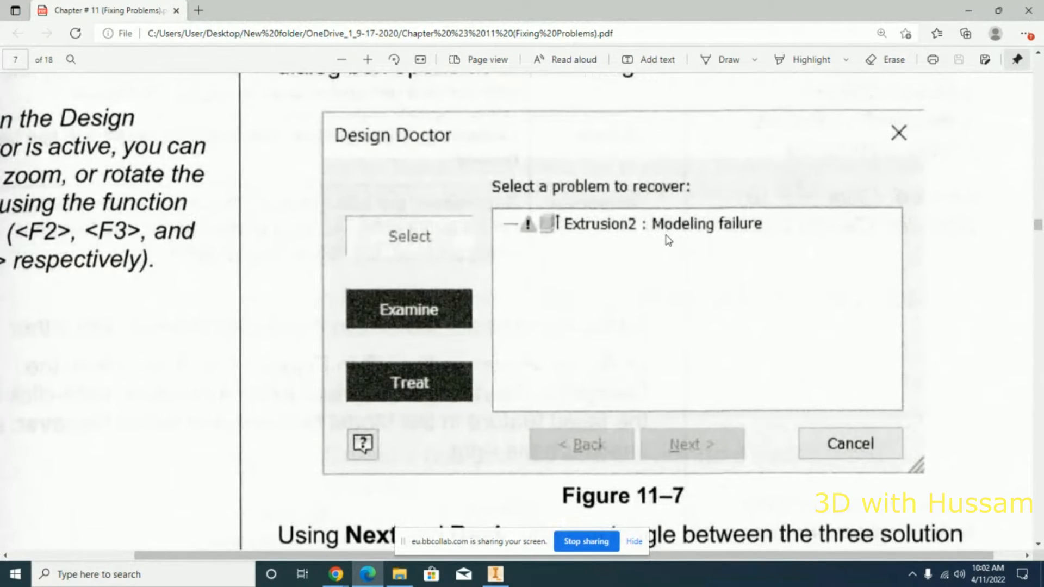
scroll(668, 239, "down", 3)
scroll(666, 240, "down", 3)
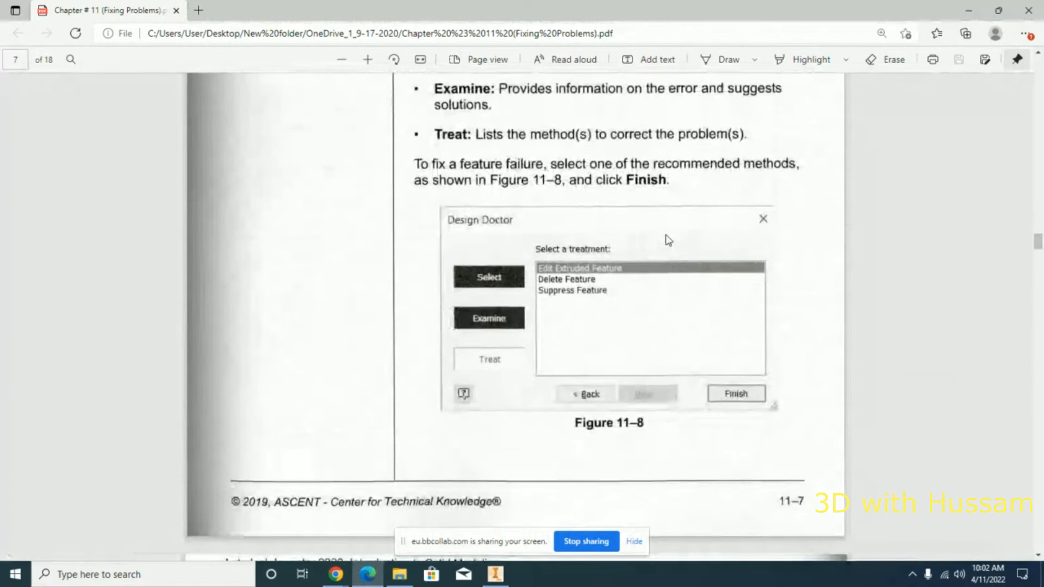
Step: Review the Design Doctor's Select, Examine and Treat stages in Figures 11–7 and 11–8 and the failed-feature recovery in Figure 11–9
scroll(631, 272, "up", 3, "ctrl")
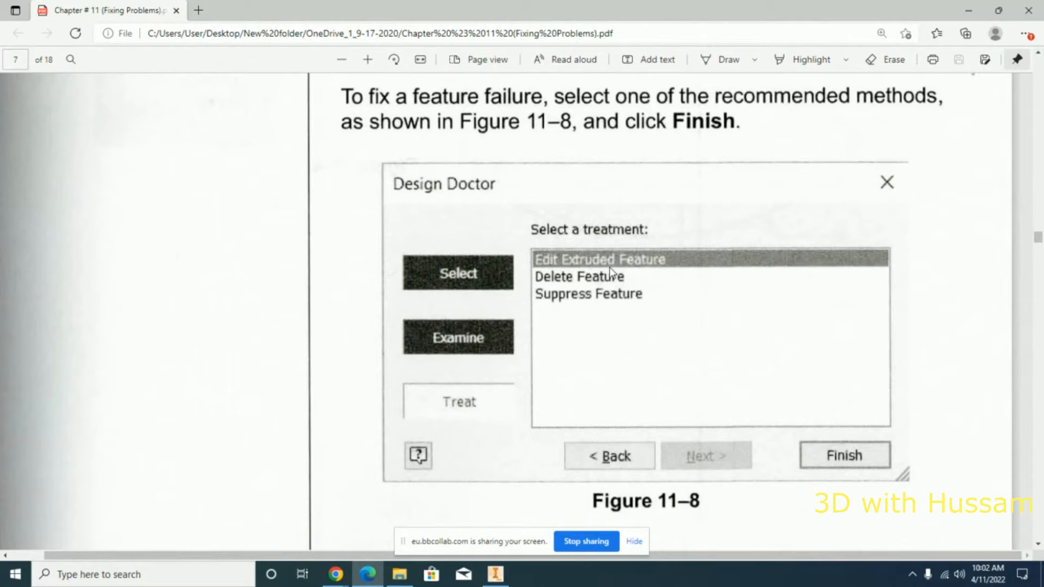
scroll(611, 271, "down", 1)
scroll(491, 212, "down", 3, "ctrl")
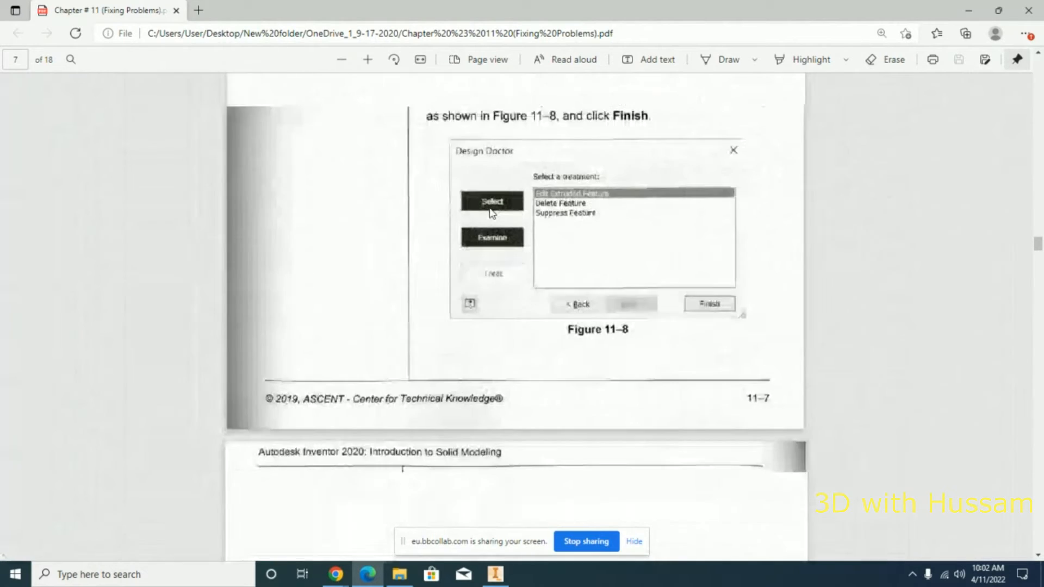
scroll(493, 213, "up", 2)
scroll(491, 210, "up", 3)
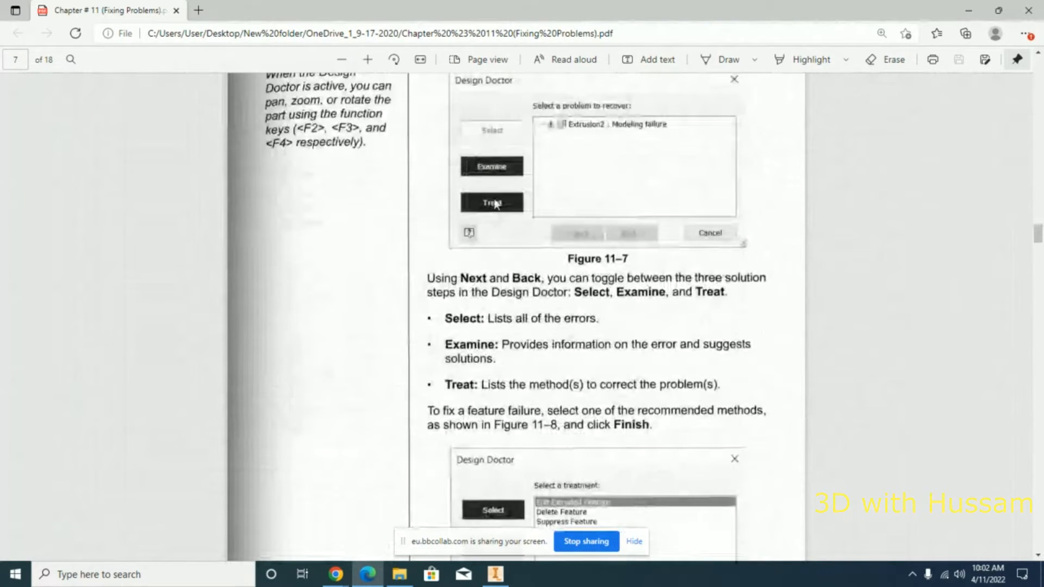
scroll(512, 228, "down", 5)
scroll(526, 238, "down", 12)
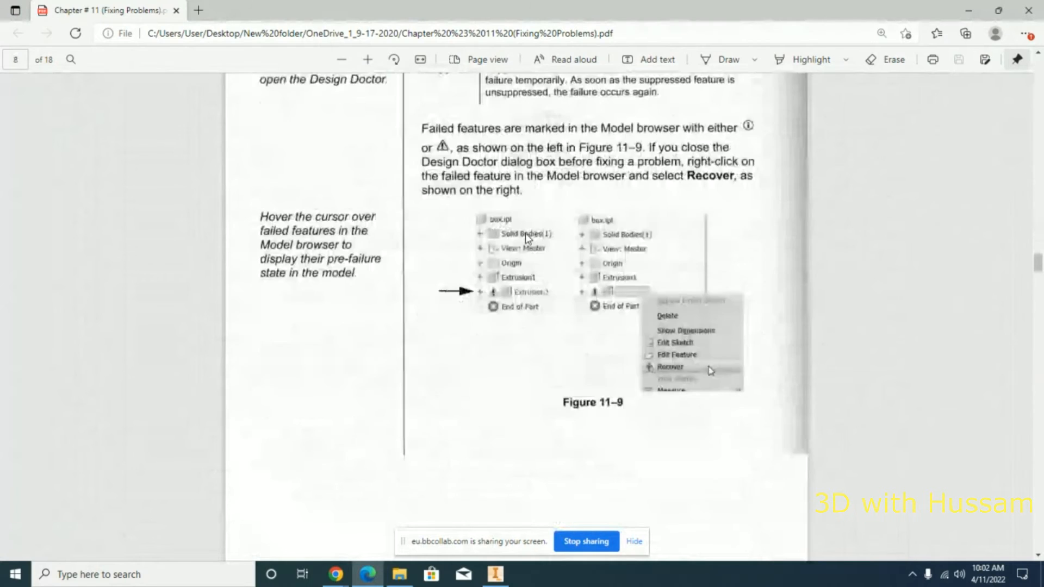
scroll(527, 238, "up", 2, "ctrl")
scroll(525, 238, "down", 3, "ctrl")
Step: Look through Practice 11a on resolving sketch problems and examine the Task 1 instructions and the dimensioned sketch in Figure 11–10
scroll(525, 233, "down", 10)
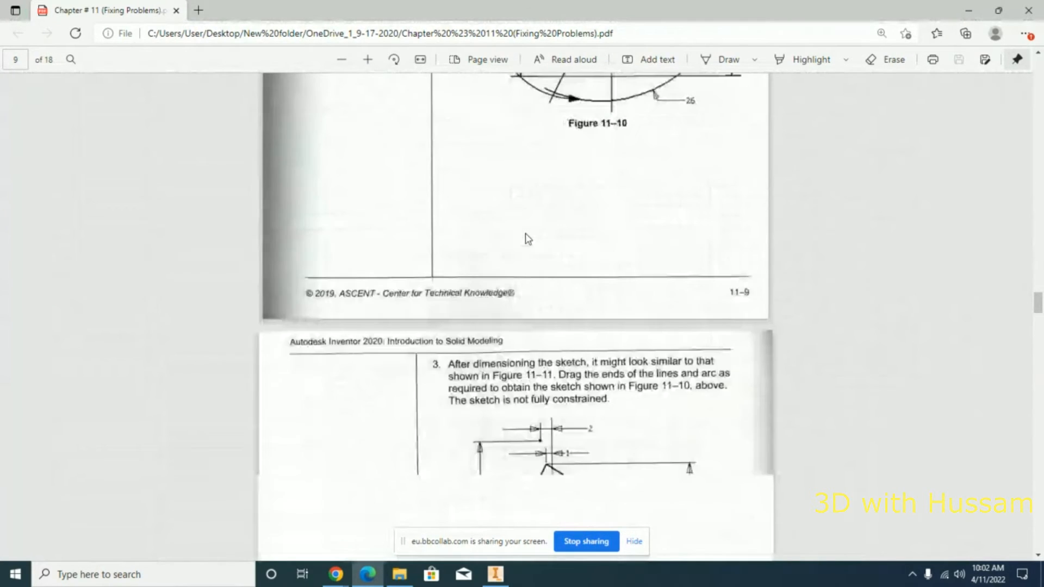
scroll(526, 238, "down", 8)
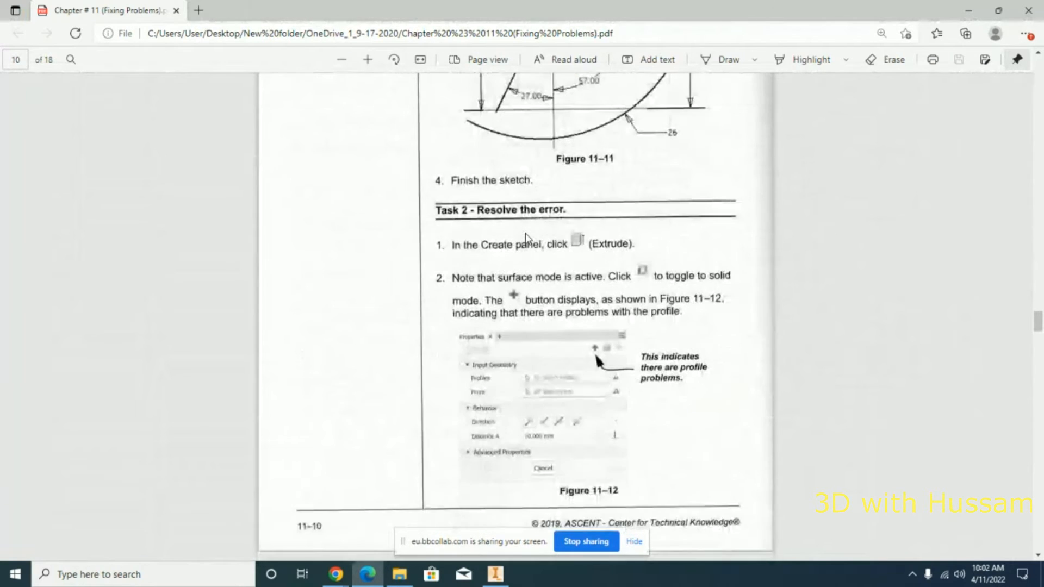
scroll(526, 238, "down", 10)
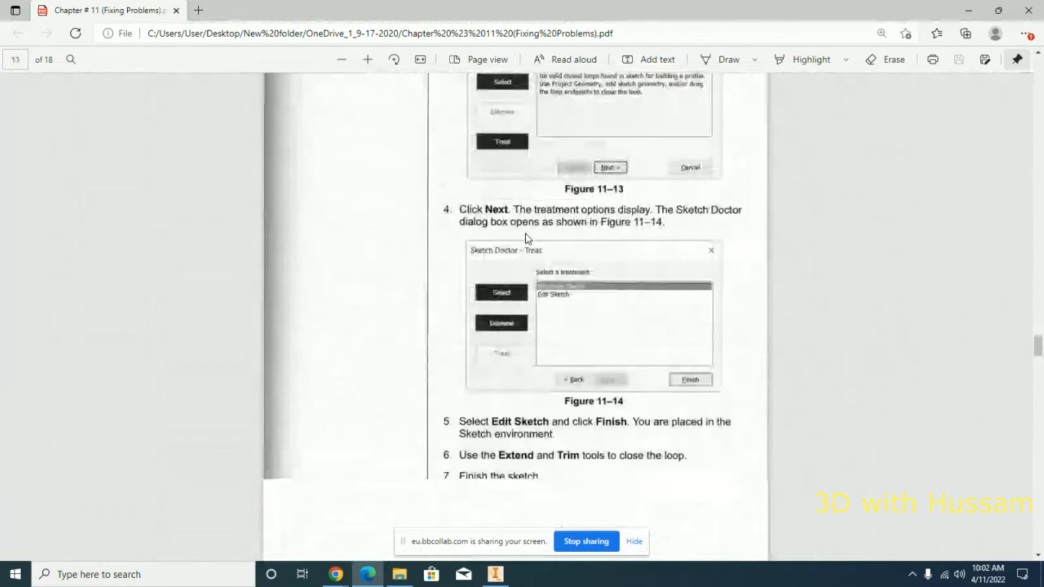
scroll(527, 238, "up", 20)
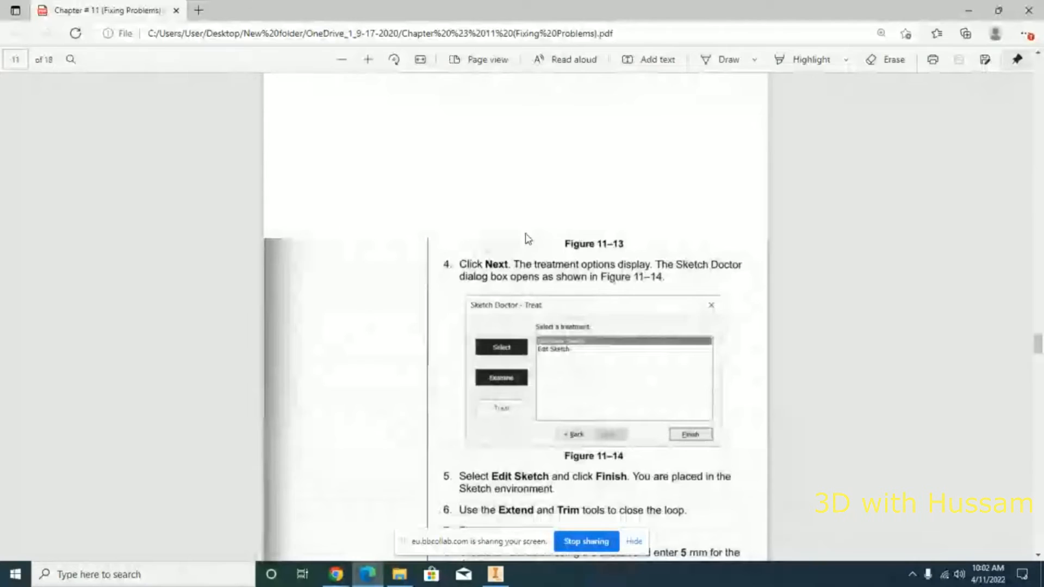
scroll(527, 237, "up", 6)
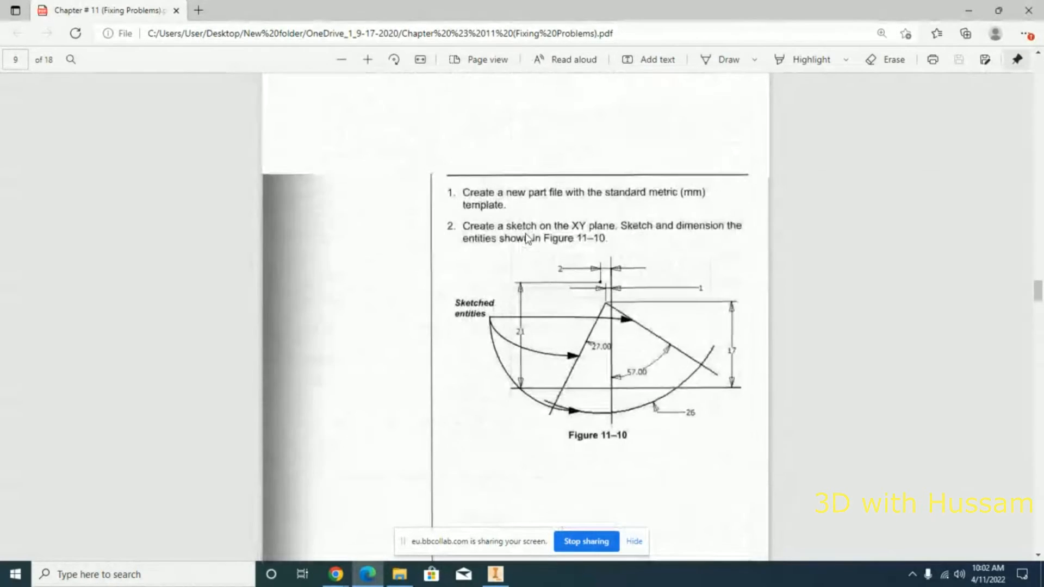
scroll(409, 191, "down", 3)
scroll(407, 183, "up", 3)
scroll(424, 201, "down", 3)
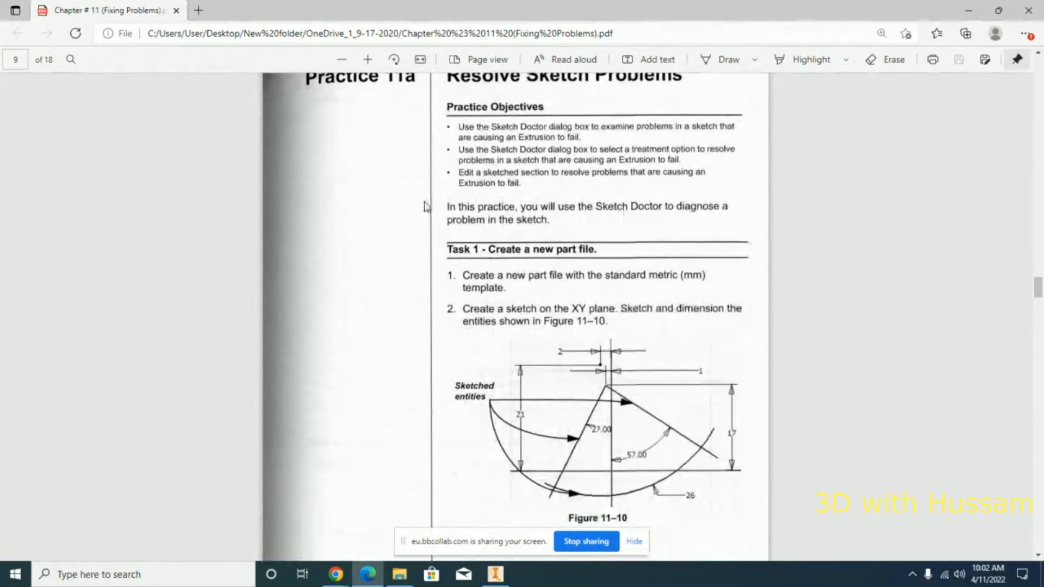
scroll(424, 202, "down", 1, "ctrl")
scroll(727, 459, "up", 2, "ctrl")
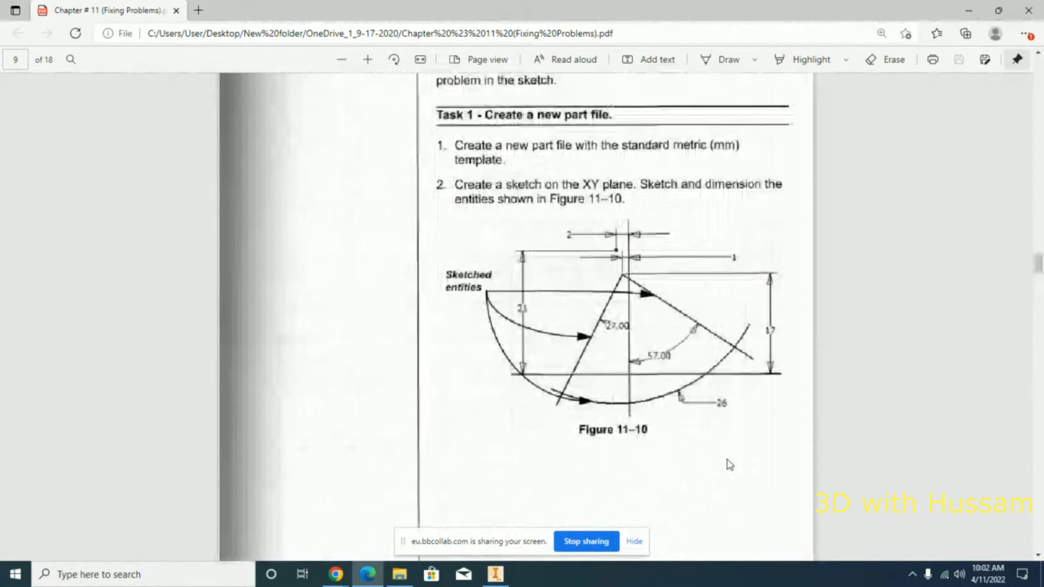
Step: Switch to Inventor, tiled side by side with the PDF, and delete the block's extrusion together with its sketch
key("alt+Tab")
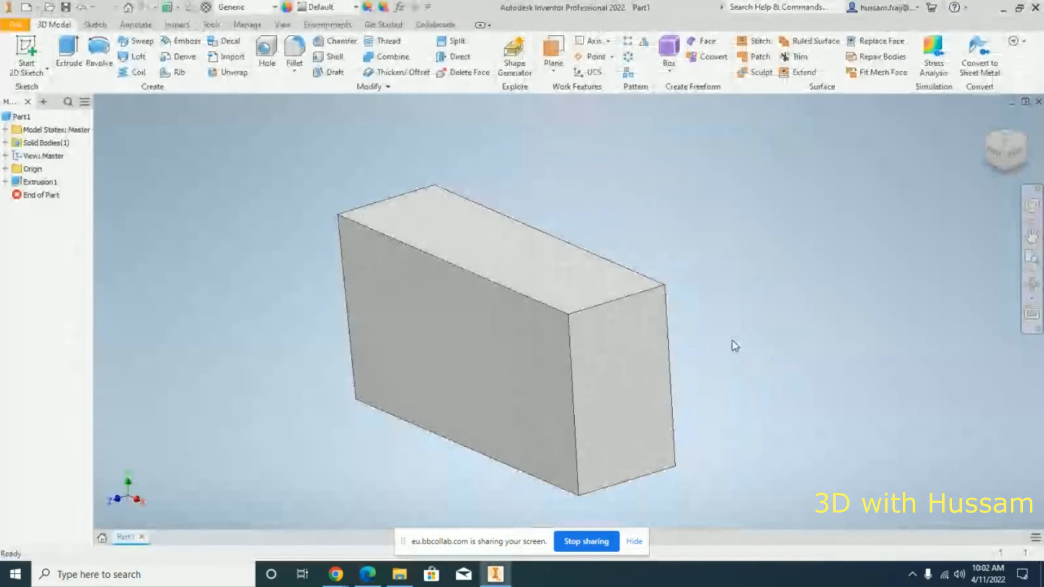
key("super+Right")
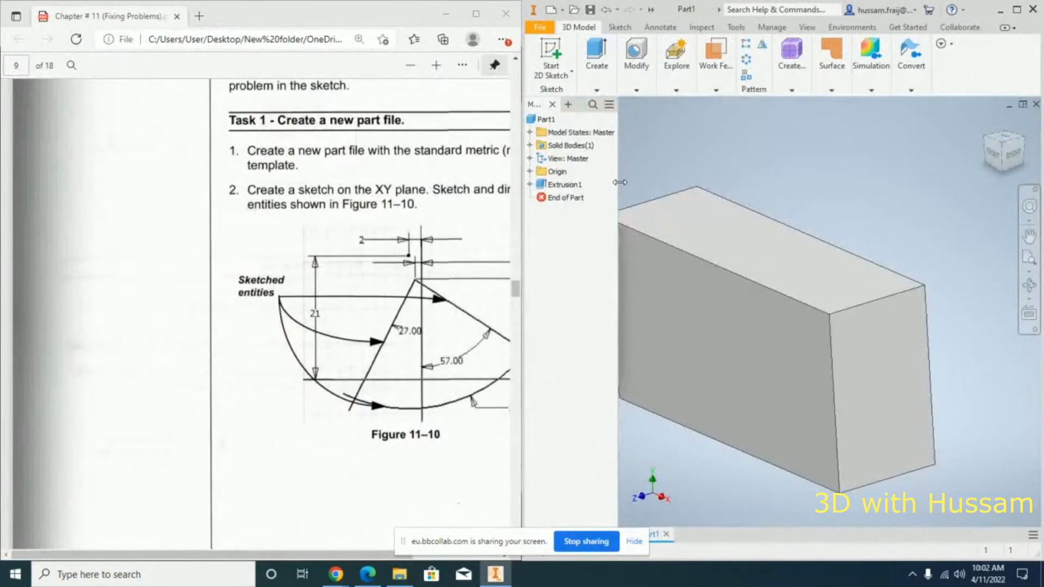
right_click(565, 185)
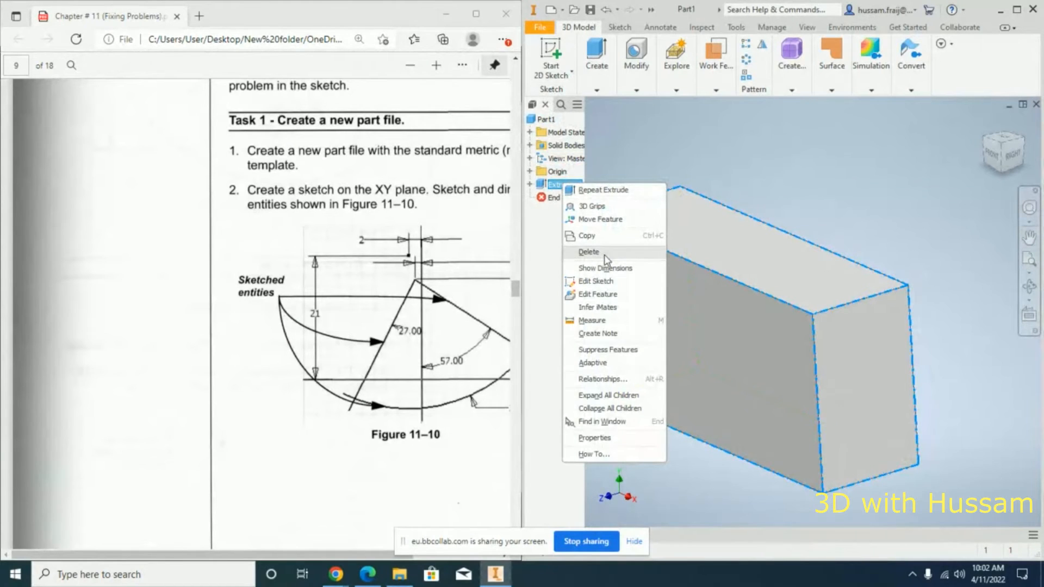
left_click(589, 252)
left_click(679, 173)
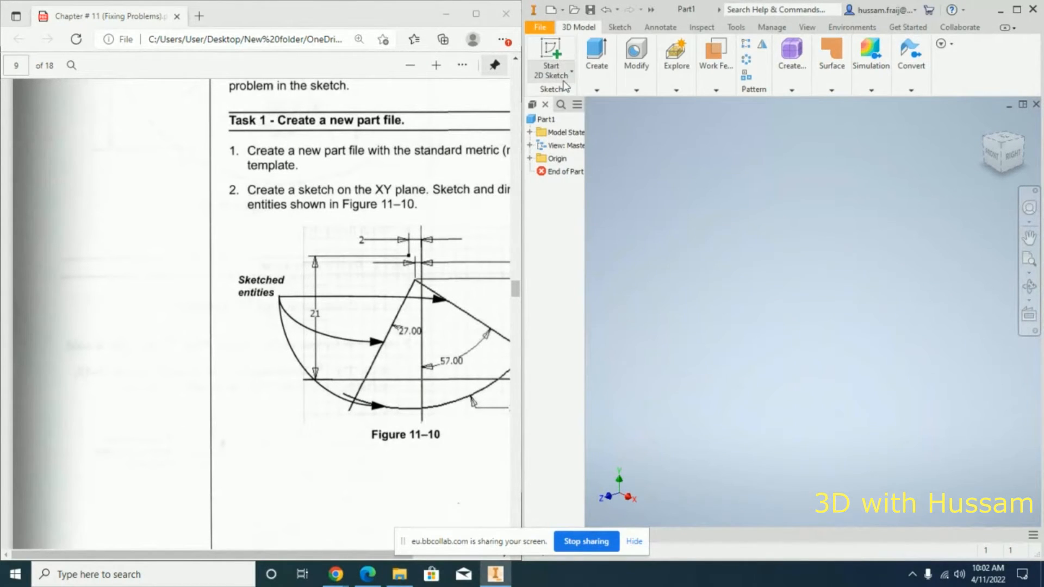
Step: Start a new 2D sketch on the XY plane for the profile in Figure 11–10
left_click(567, 74)
left_click(576, 99)
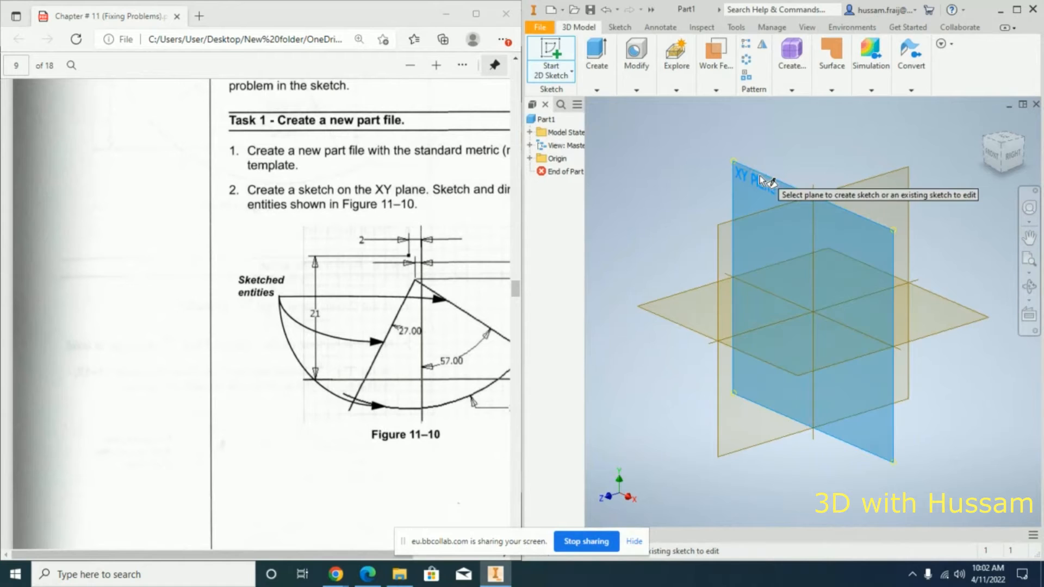
left_click(761, 174)
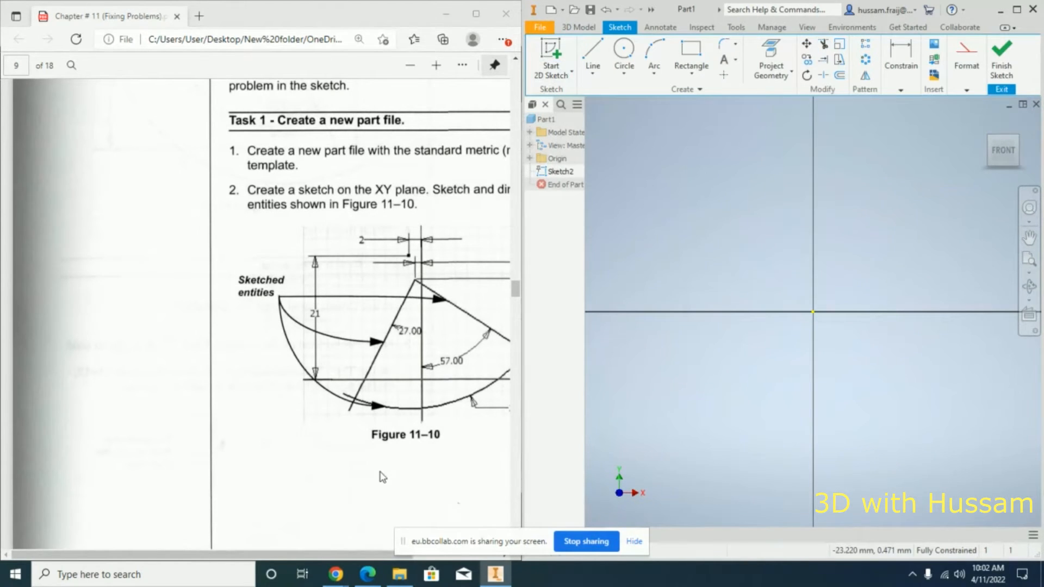
left_click_drag(346, 555, 433, 555)
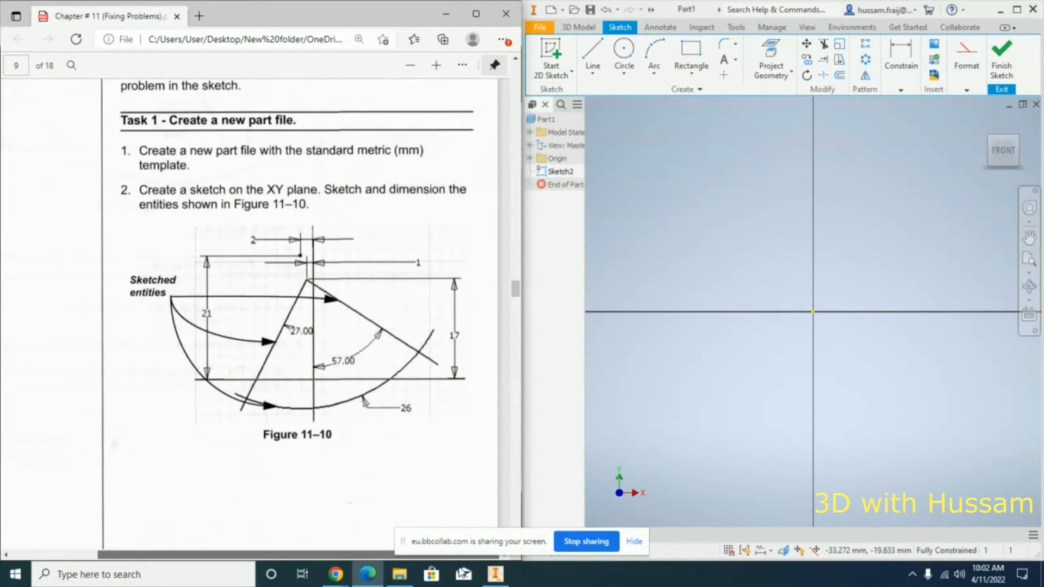